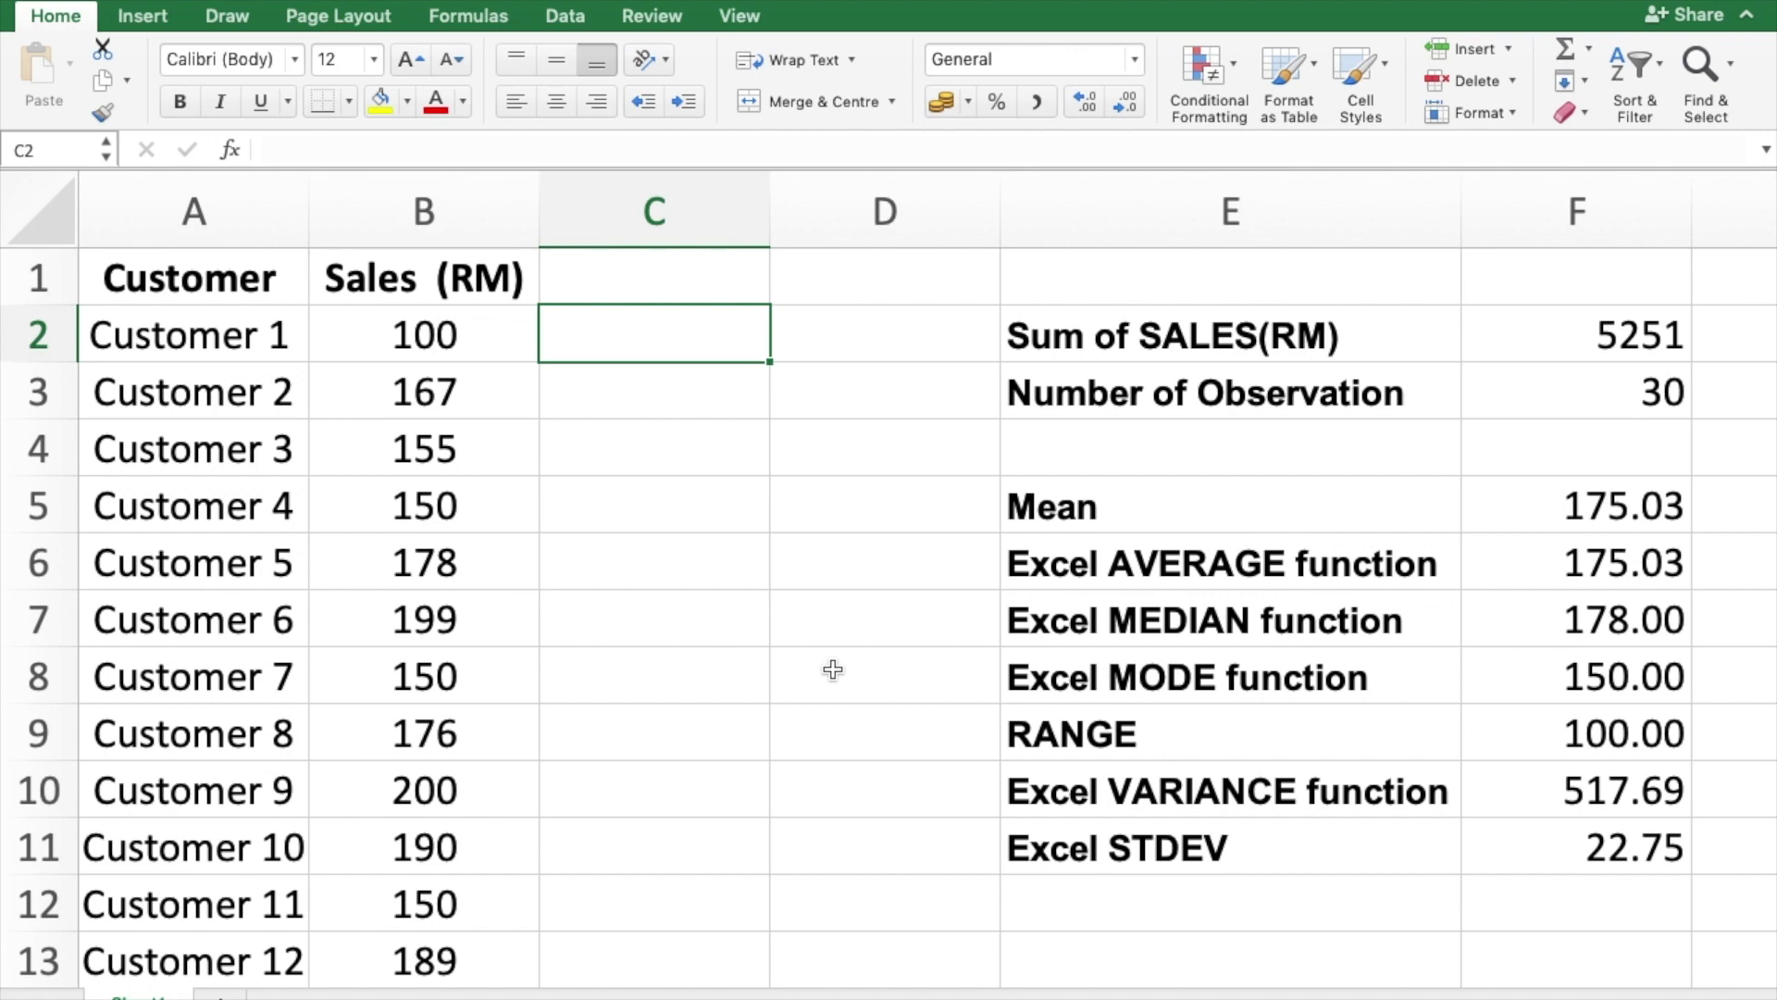
- Fill the Mean cell F5 (175.03) and STDEV cell F11 (22.75) with yellow
{"action": "left_click", "coordinate": [1573, 507]}
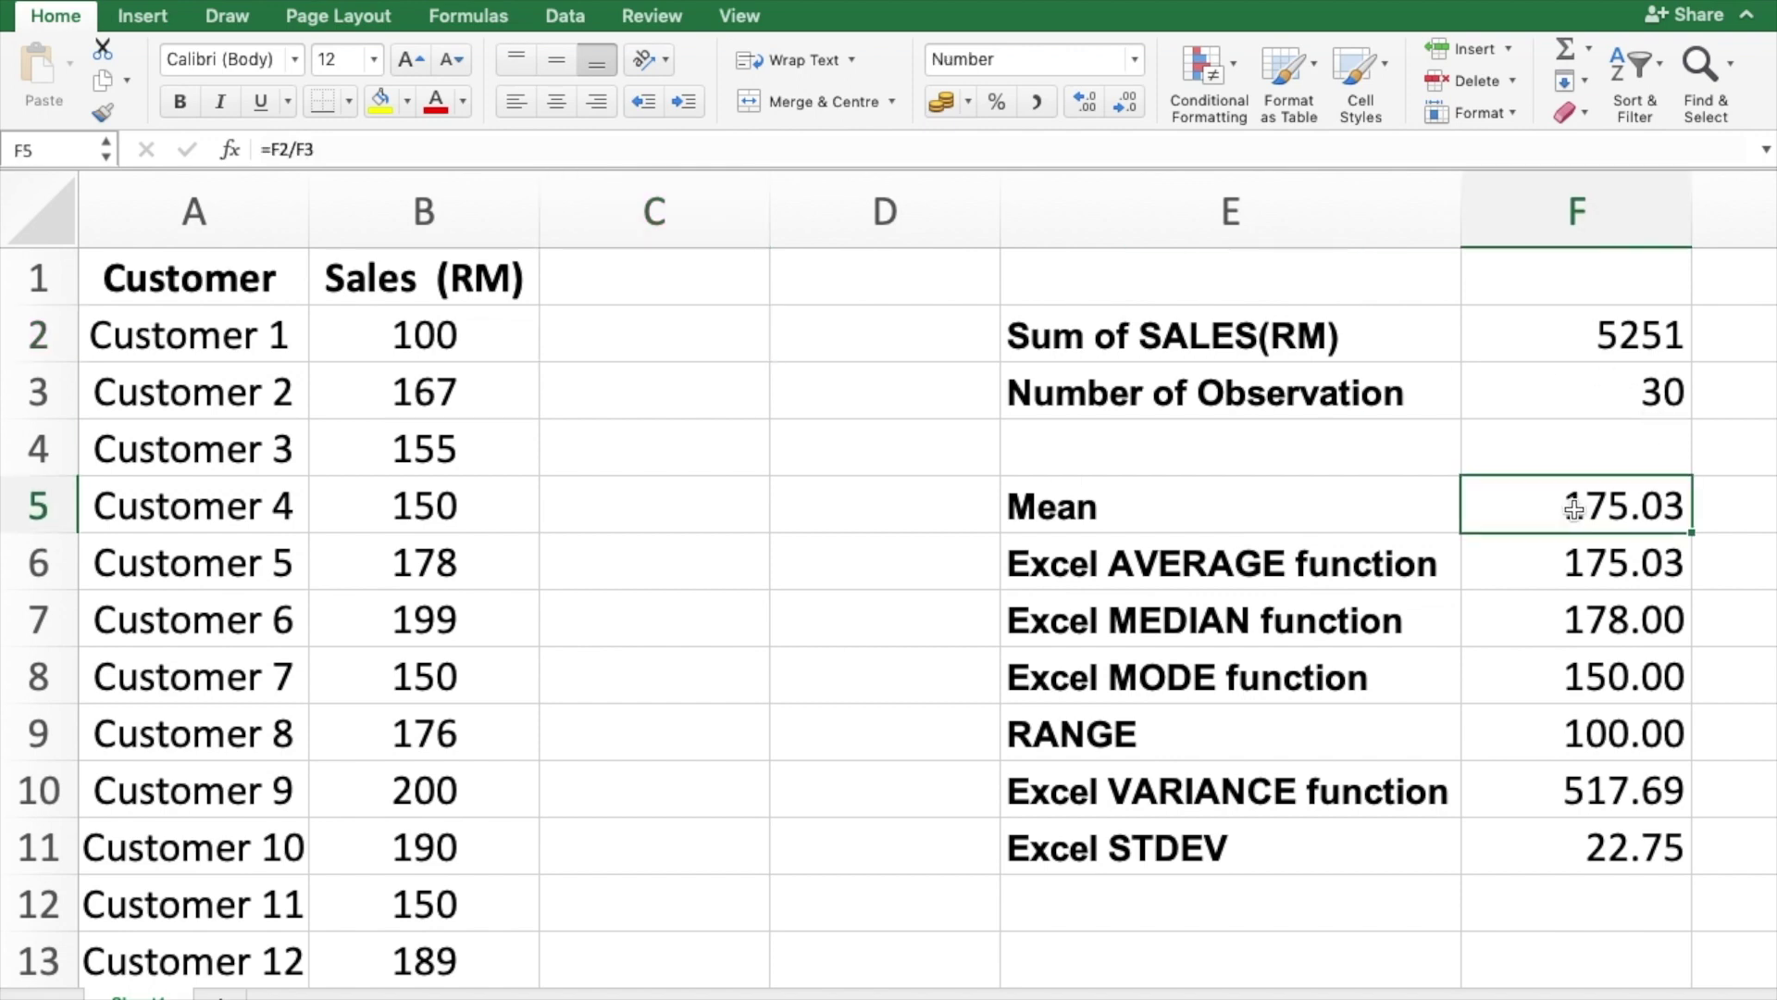
{"action": "left_click", "coordinate": [380, 100]}
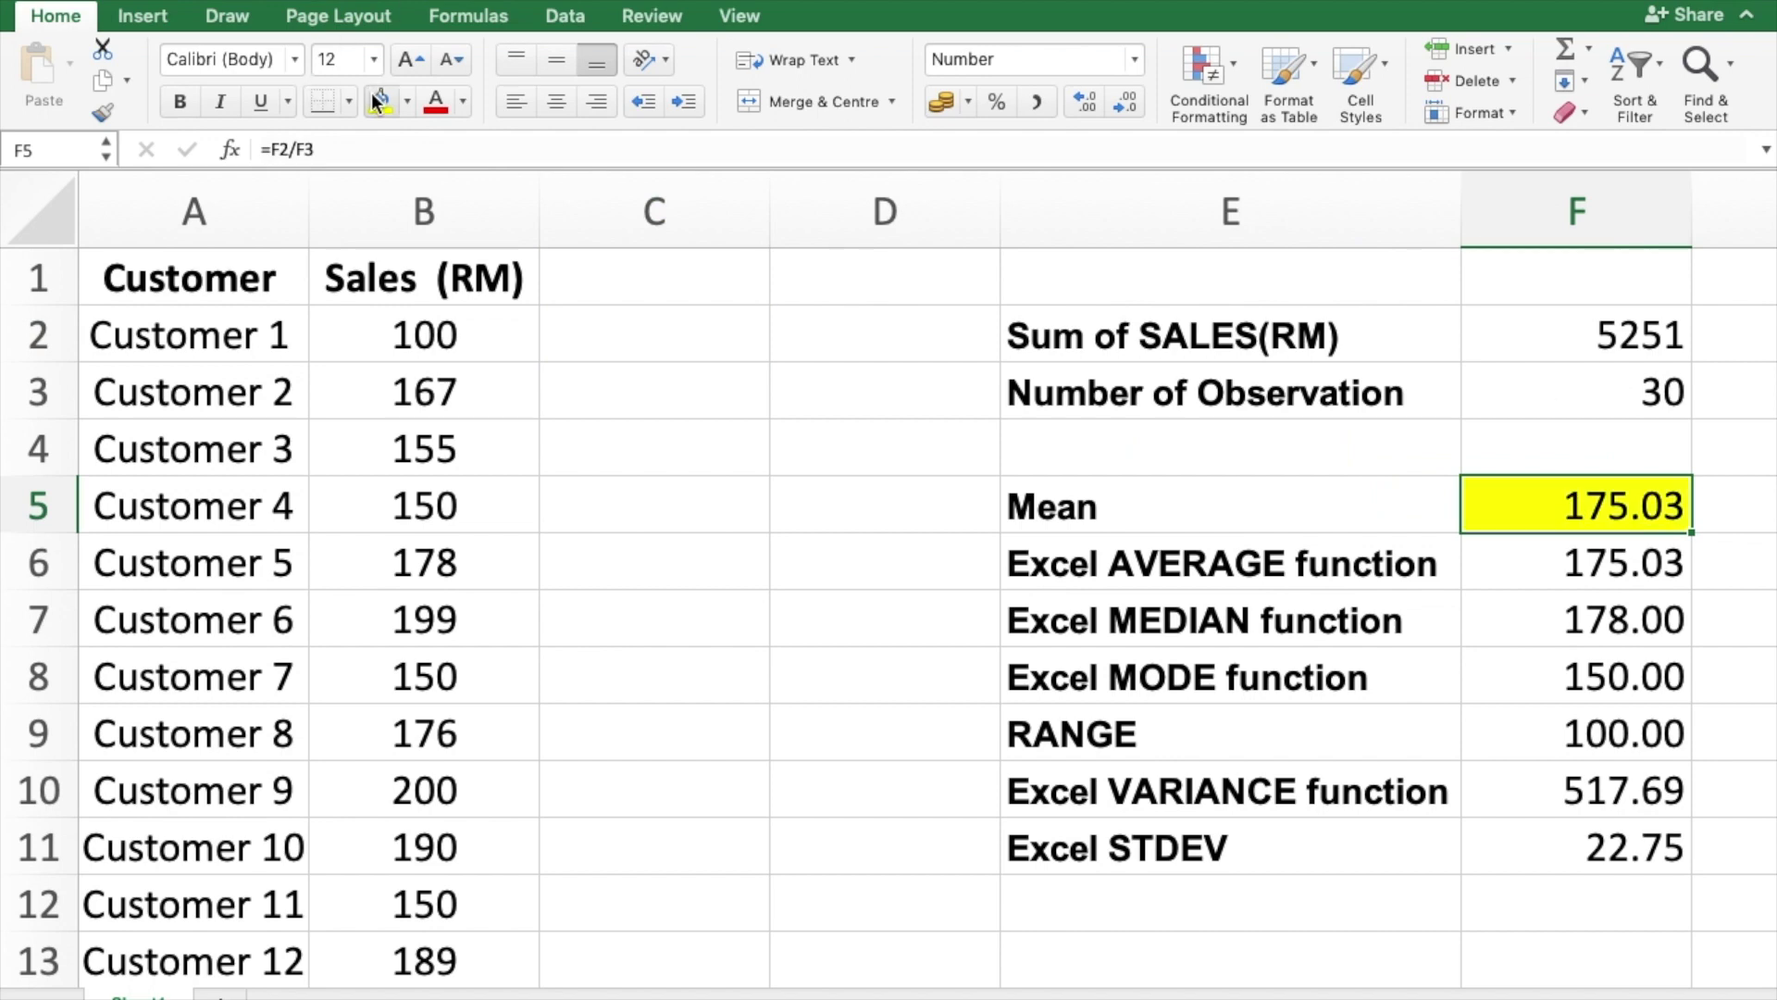
{"action": "left_click", "coordinate": [1550, 849]}
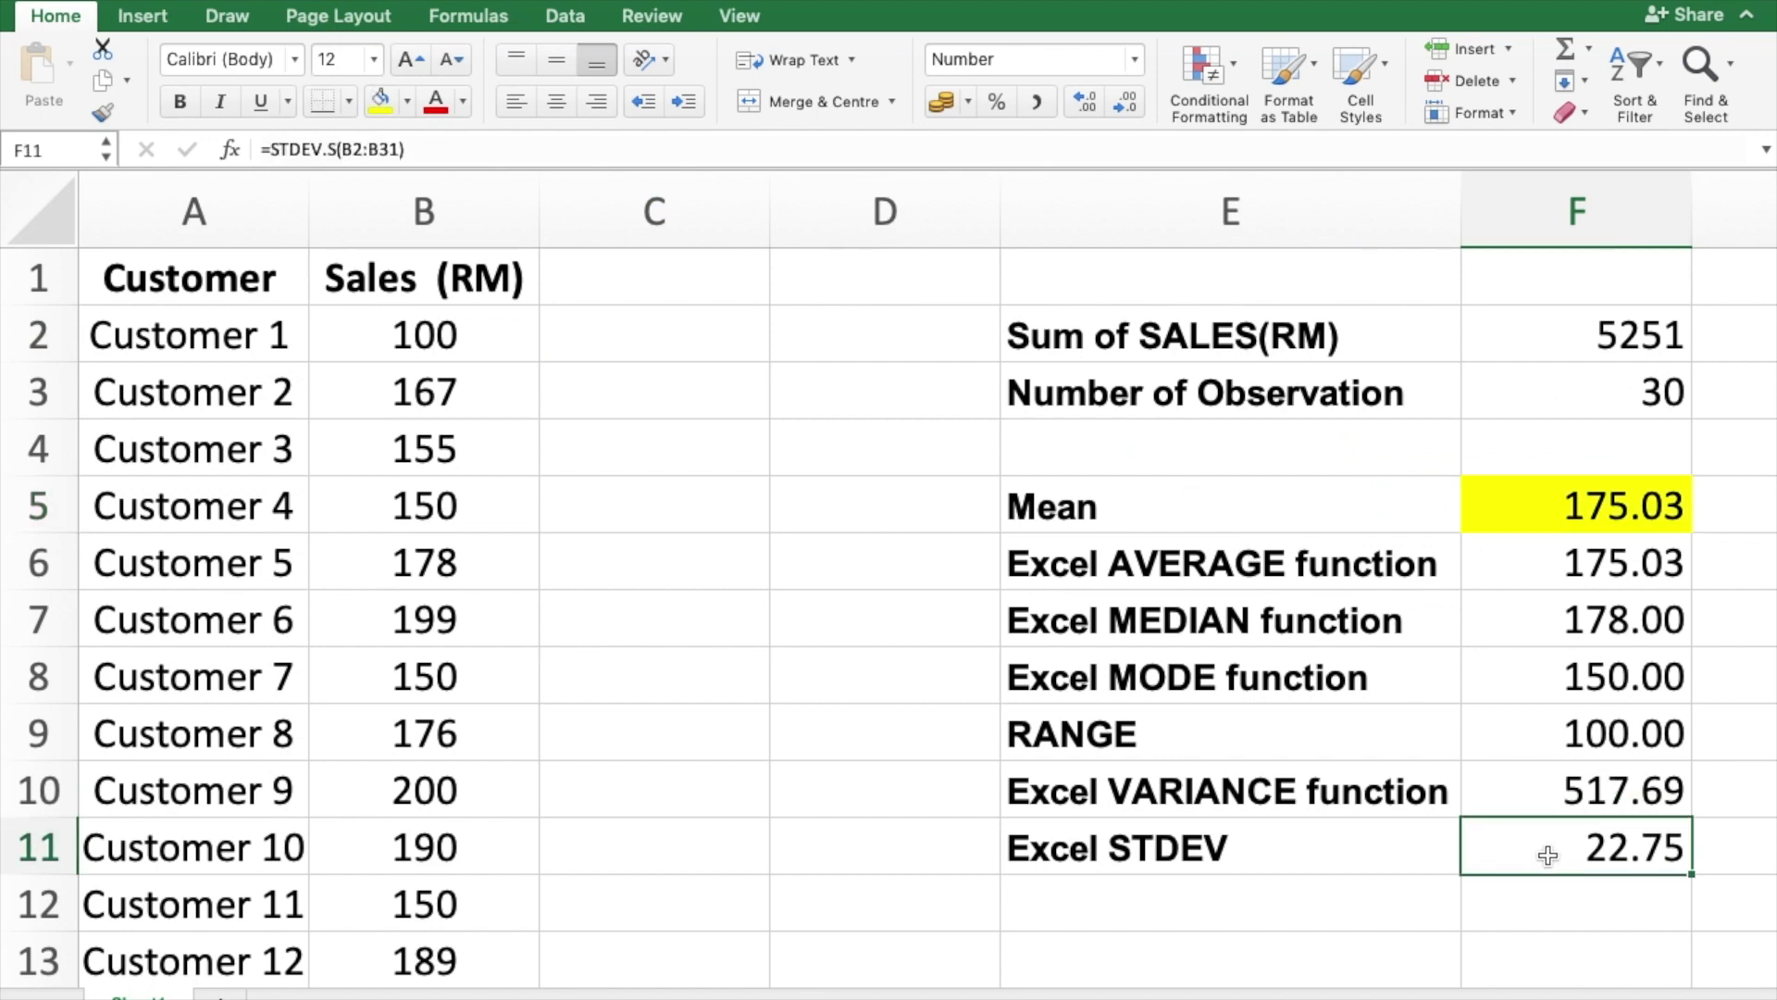
{"action": "left_click", "coordinate": [379, 100]}
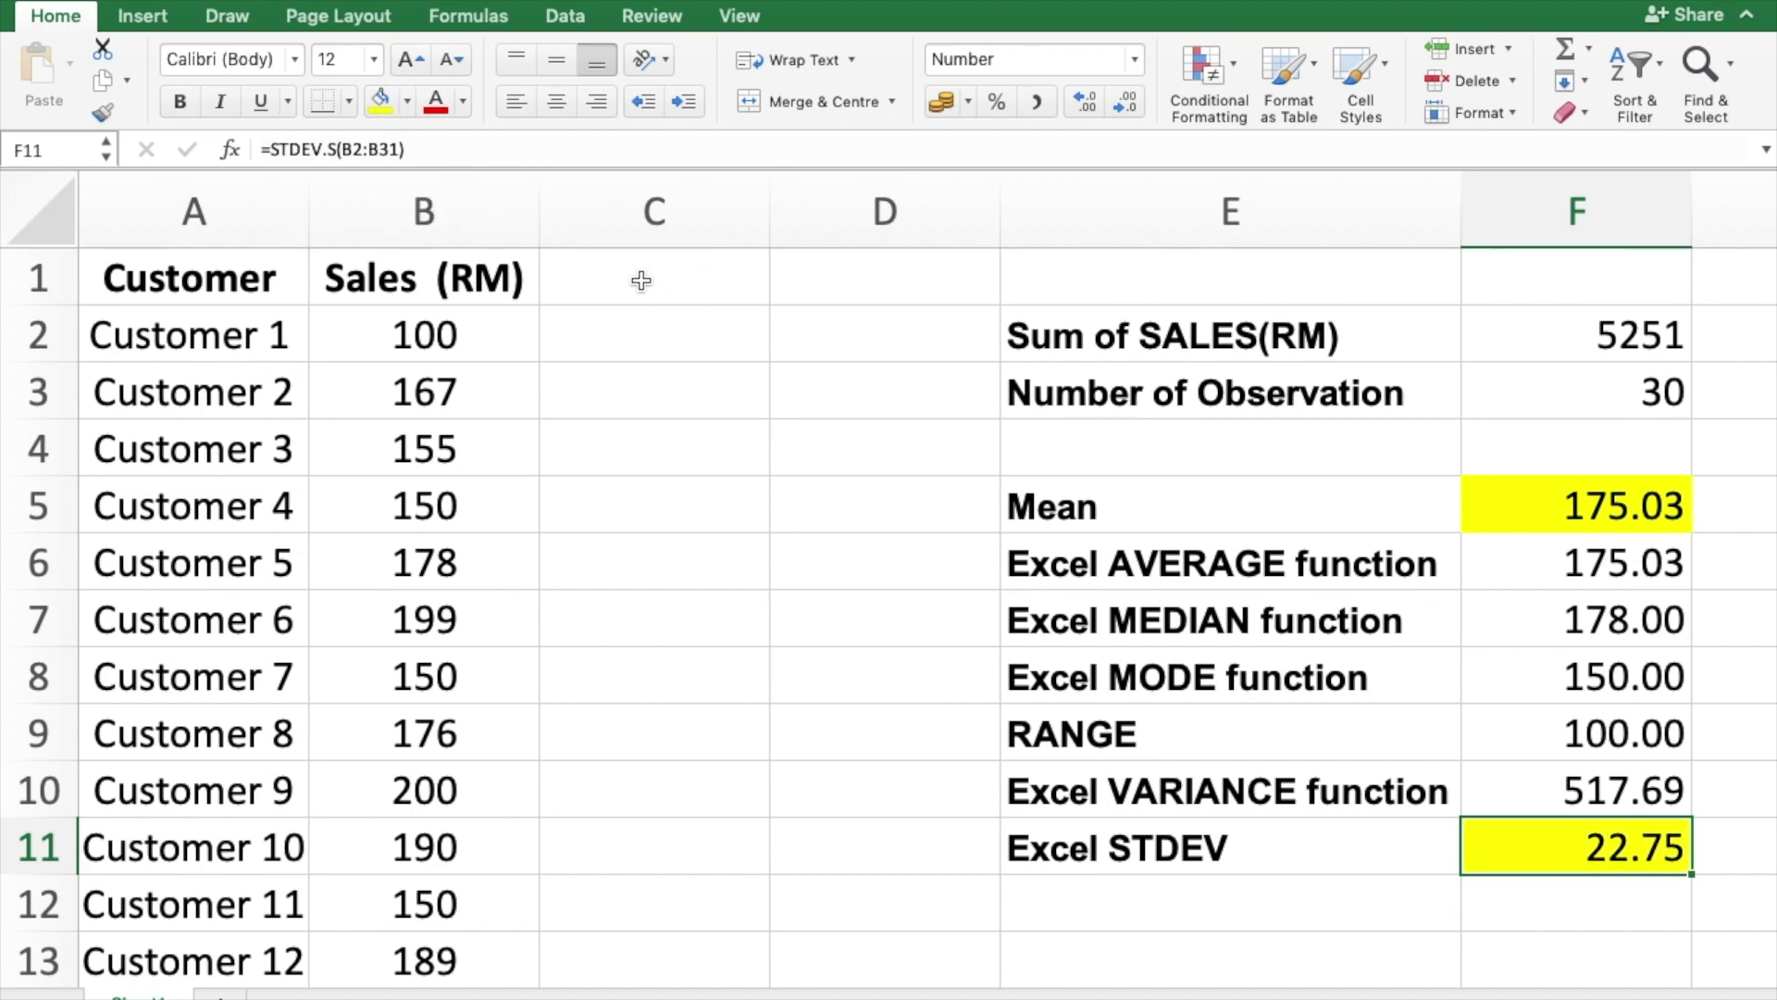
{"action": "left_click", "coordinate": [641, 280]}
{"action": "double_click", "coordinate": [641, 279]}
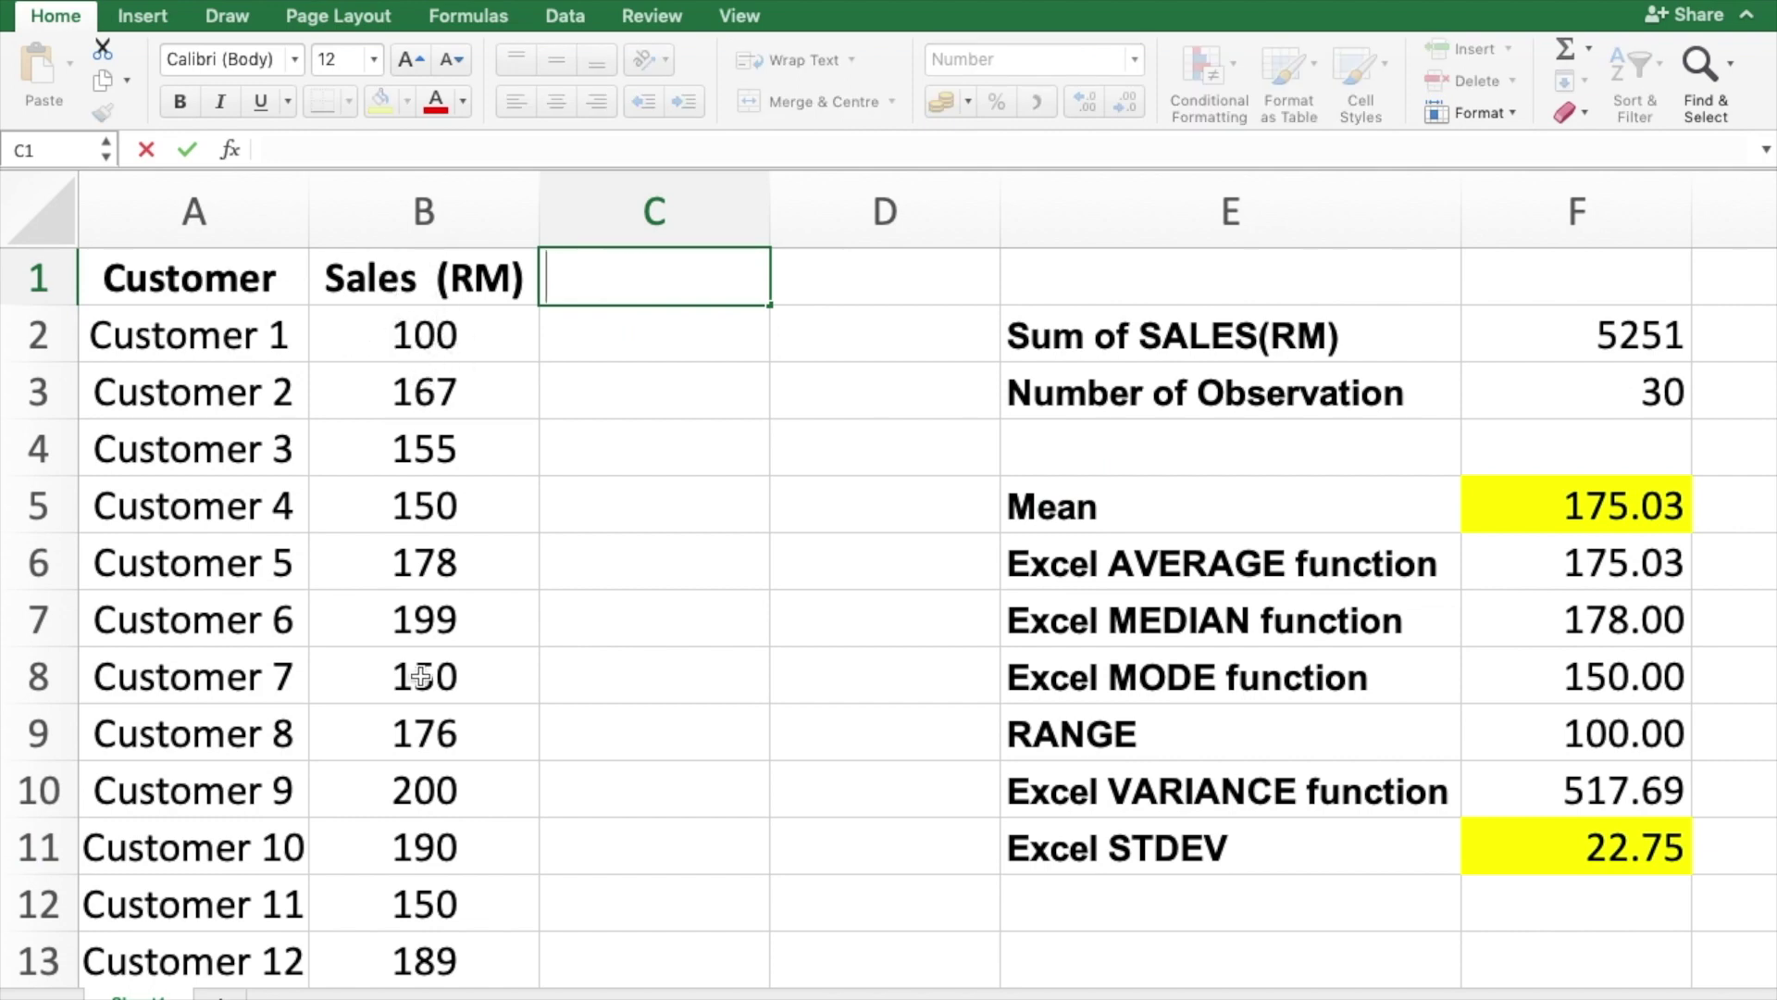
- Enter the heading 'Z-SCORE' in cell C1 and make it bold
{"action": "left_click", "coordinate": [618, 284]}
{"action": "type", "text": "Z-SCORE"}
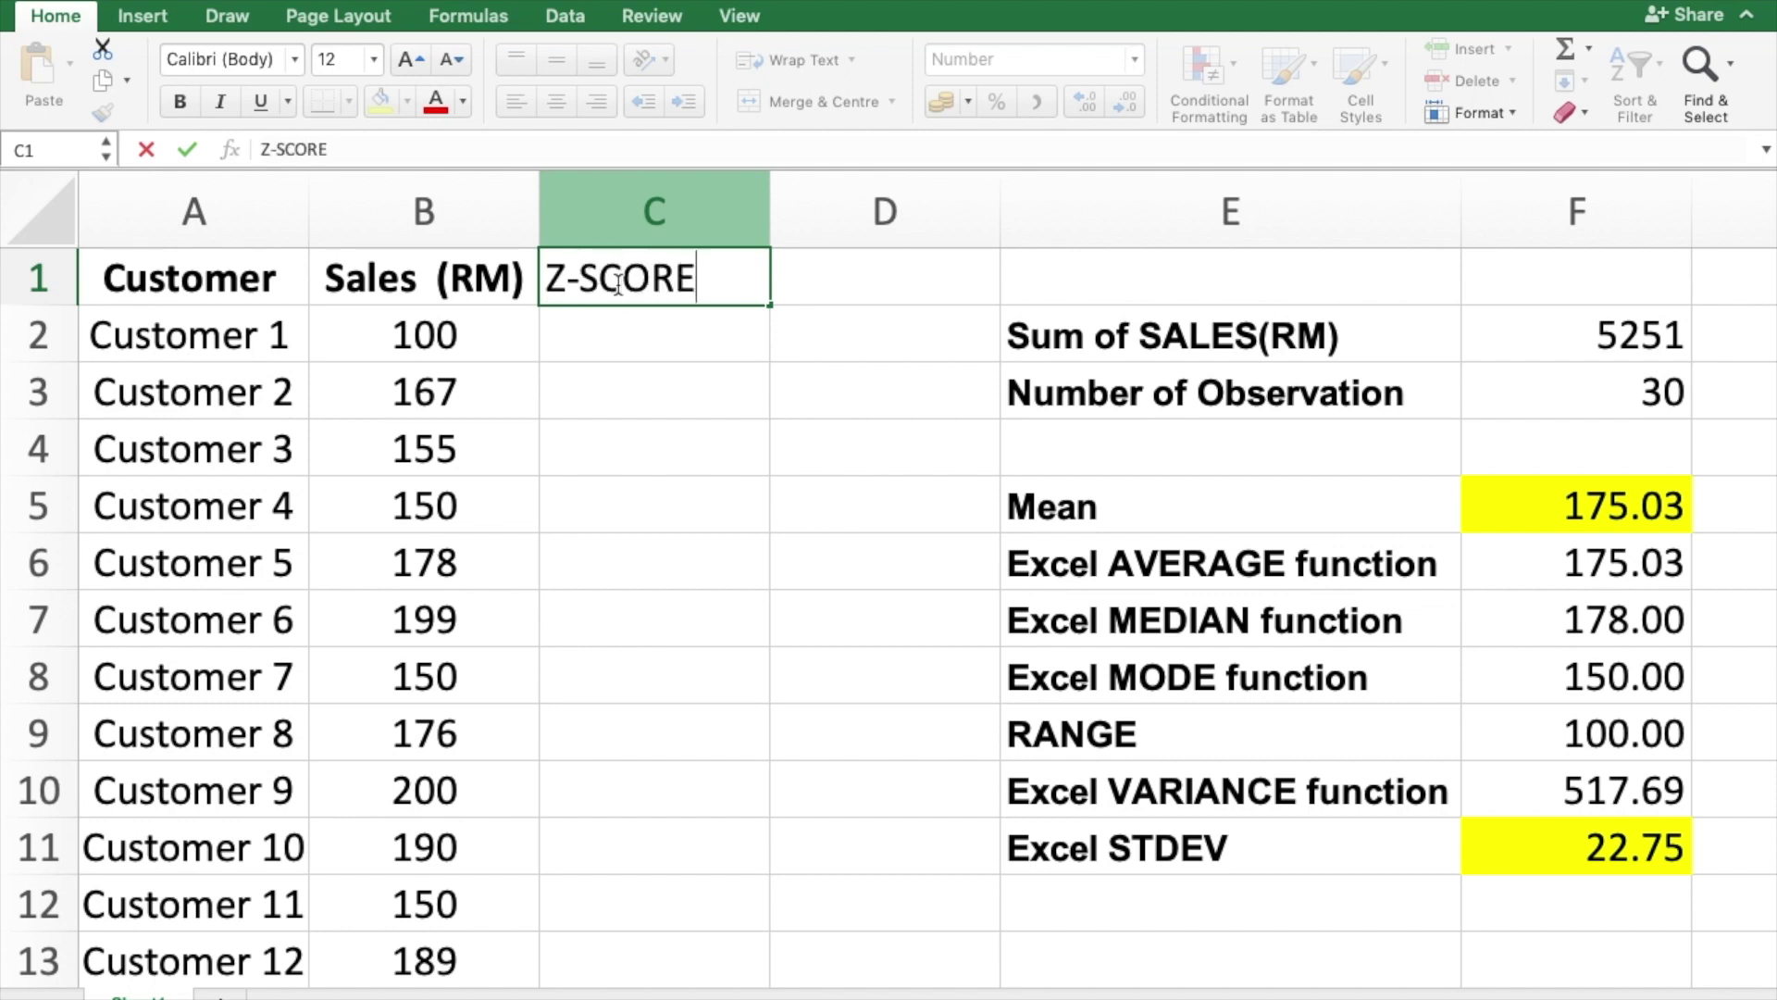
{"action": "key", "text": "super+b"}
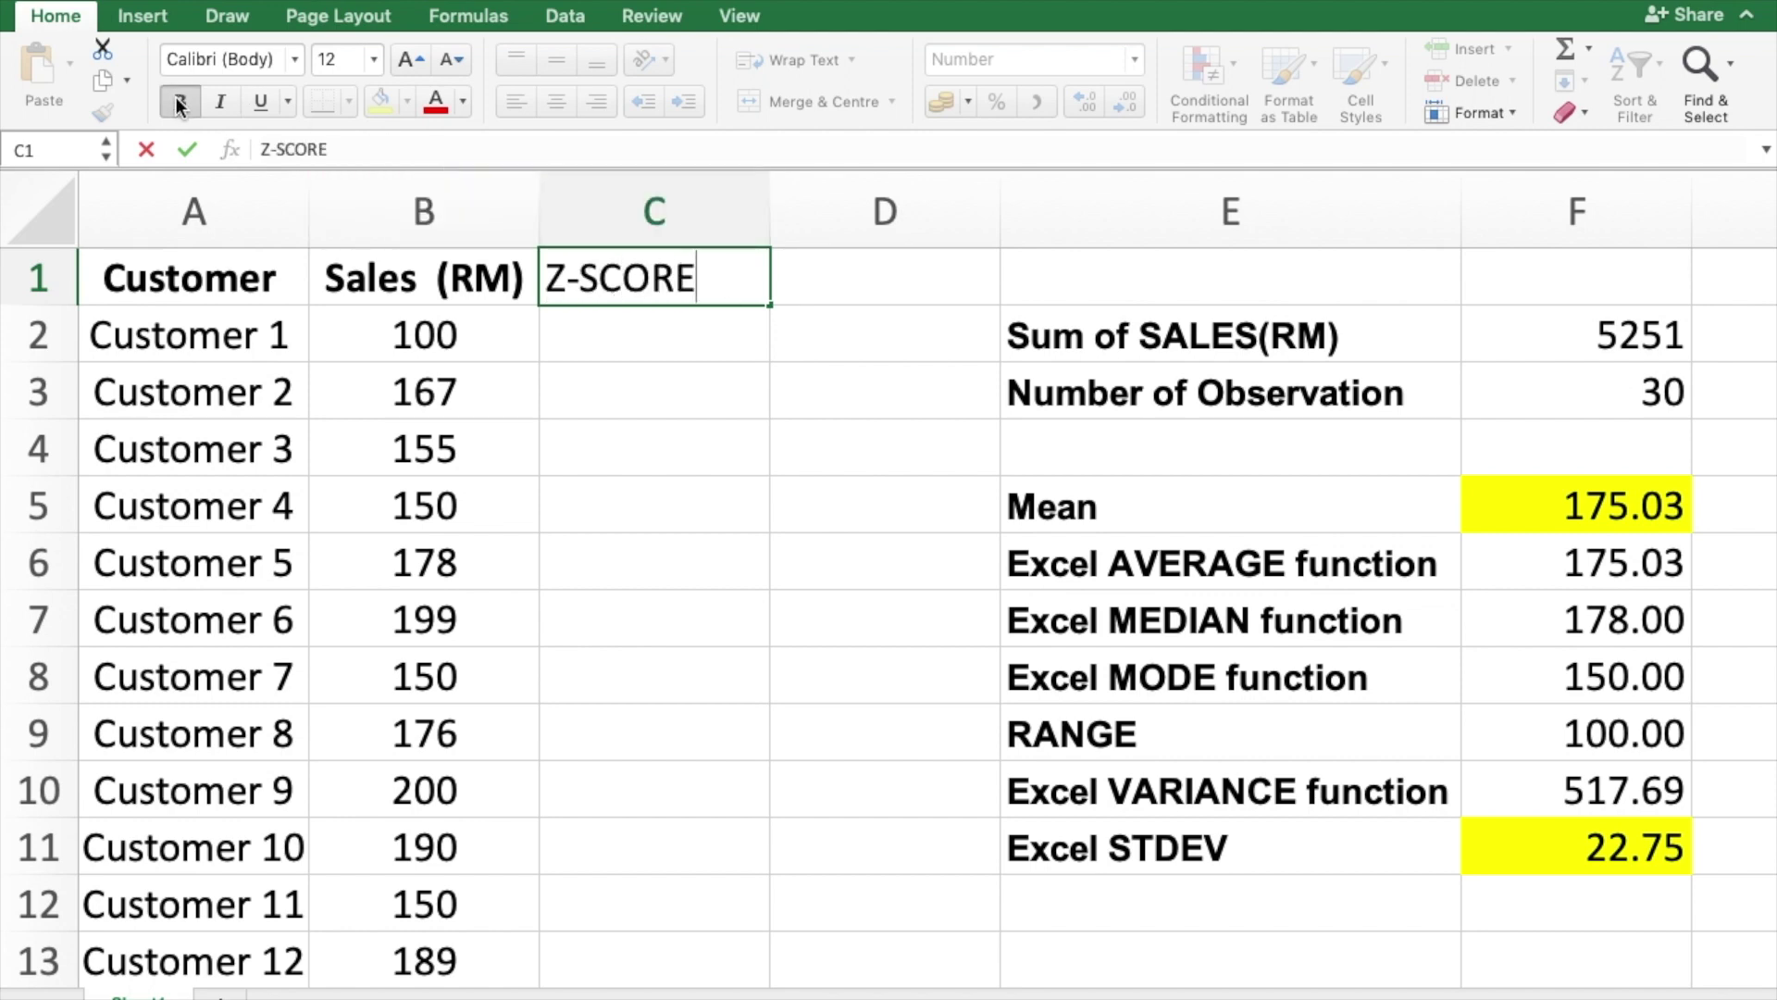
{"action": "key", "text": "Return"}
{"action": "left_click", "coordinate": [622, 276]}
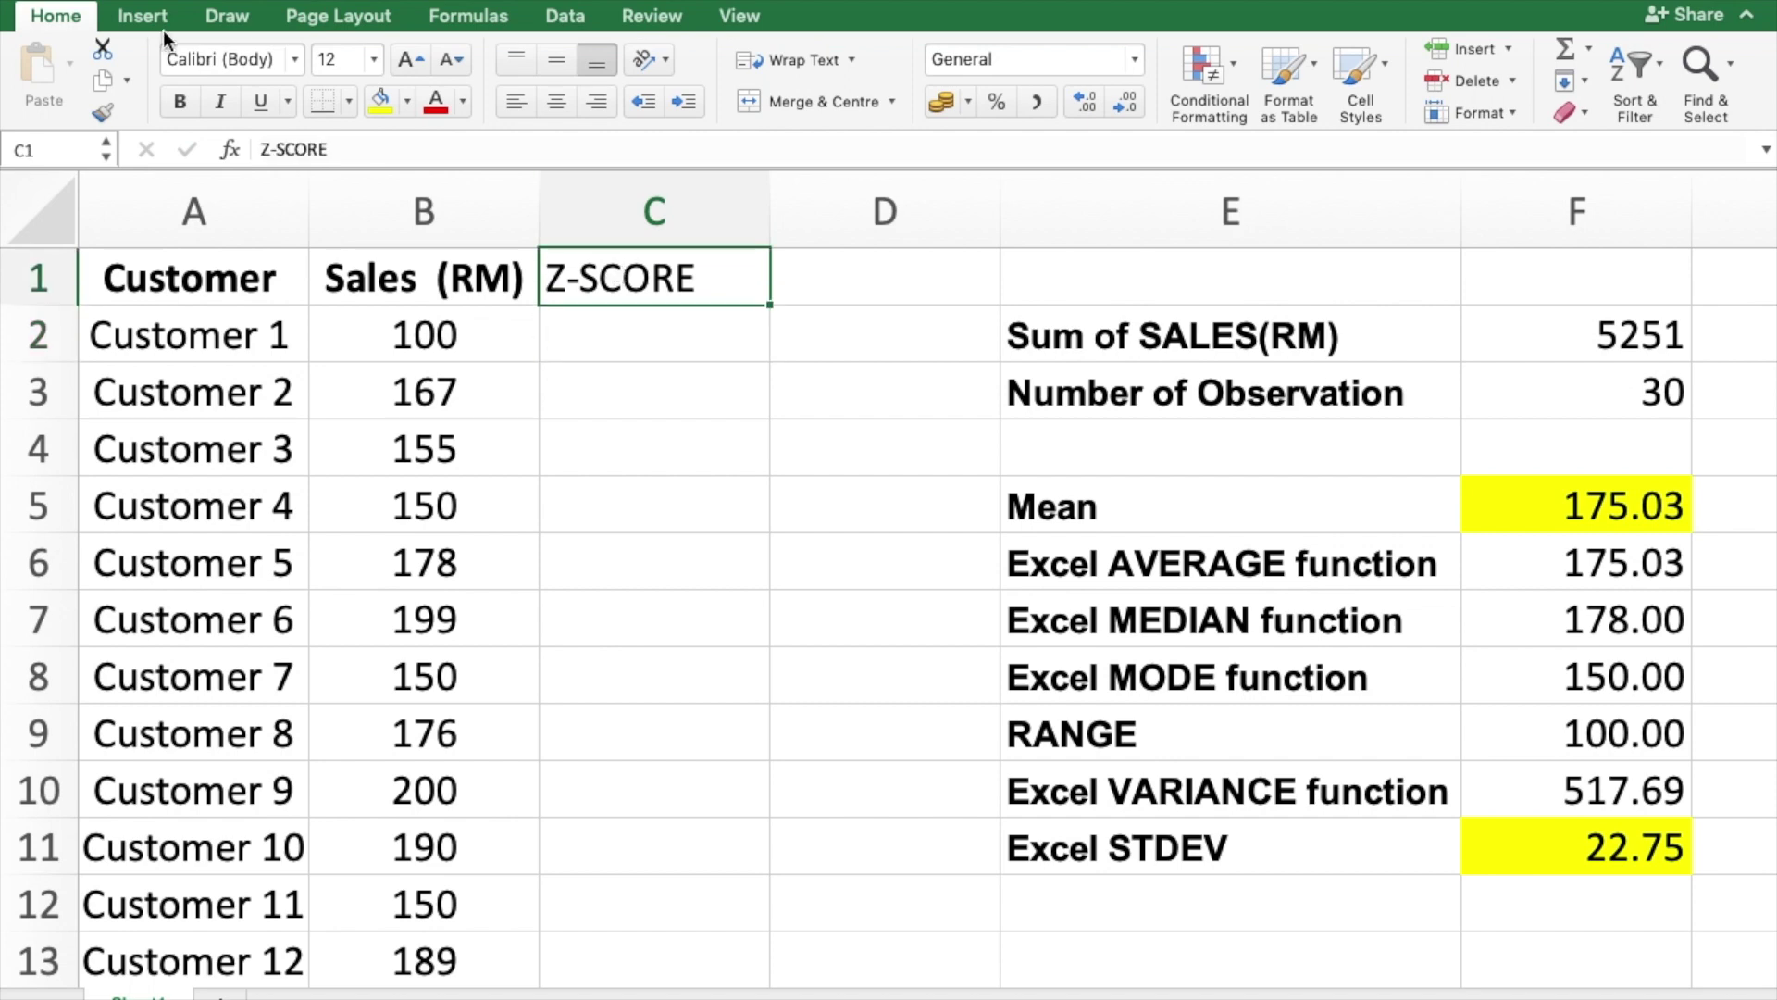
{"action": "left_click", "coordinate": [181, 104]}
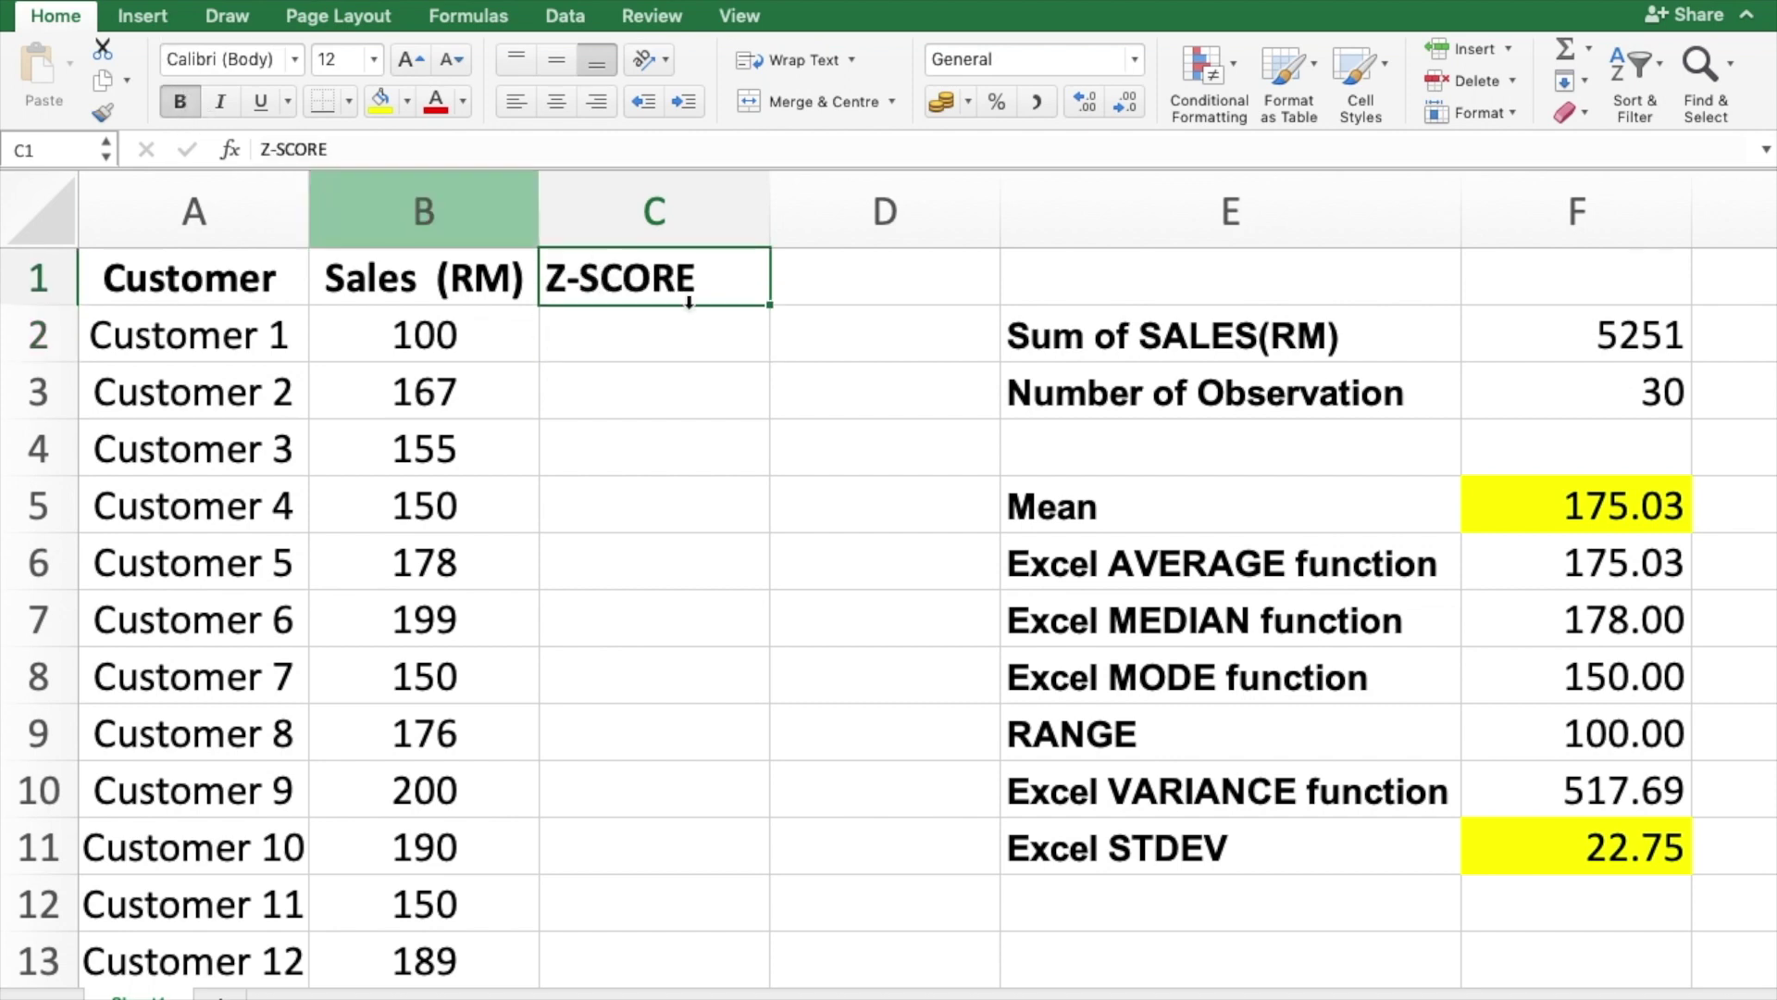
{"action": "left_click", "coordinate": [696, 350]}
{"action": "double_click", "coordinate": [696, 350]}
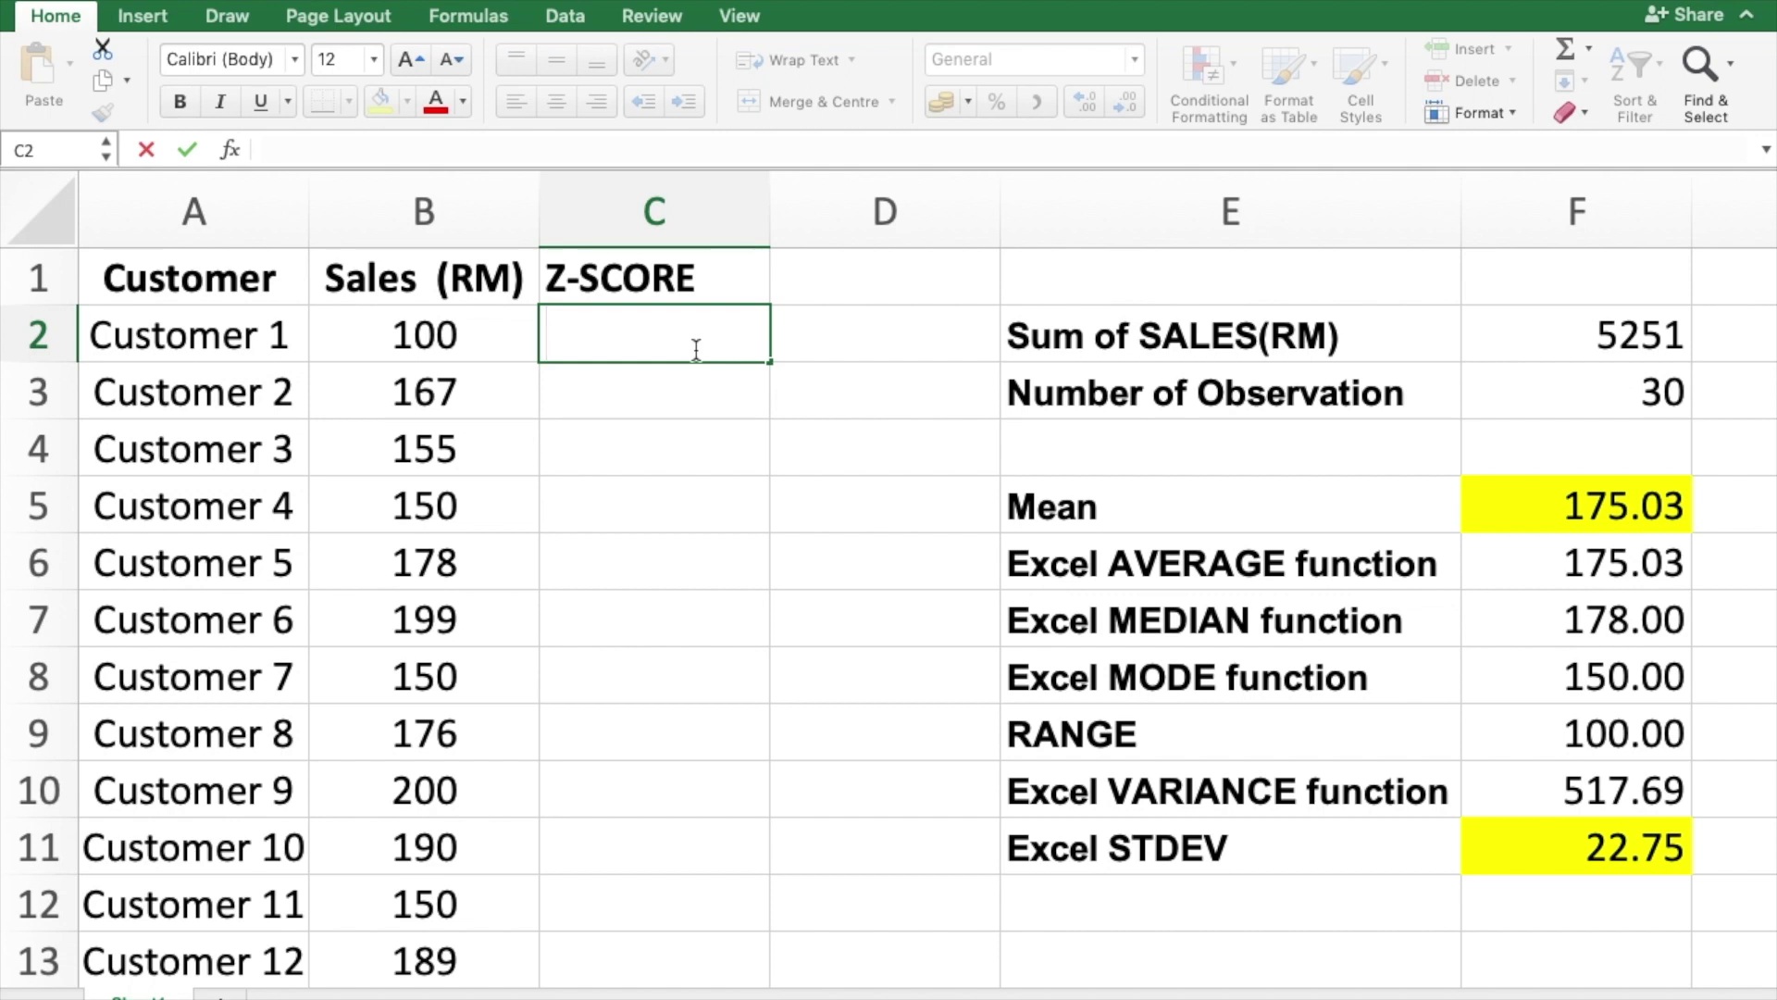
- Start cell C2's formula as =STANDARDIZE( using the =STA autocomplete
{"action": "type", "text": "="}
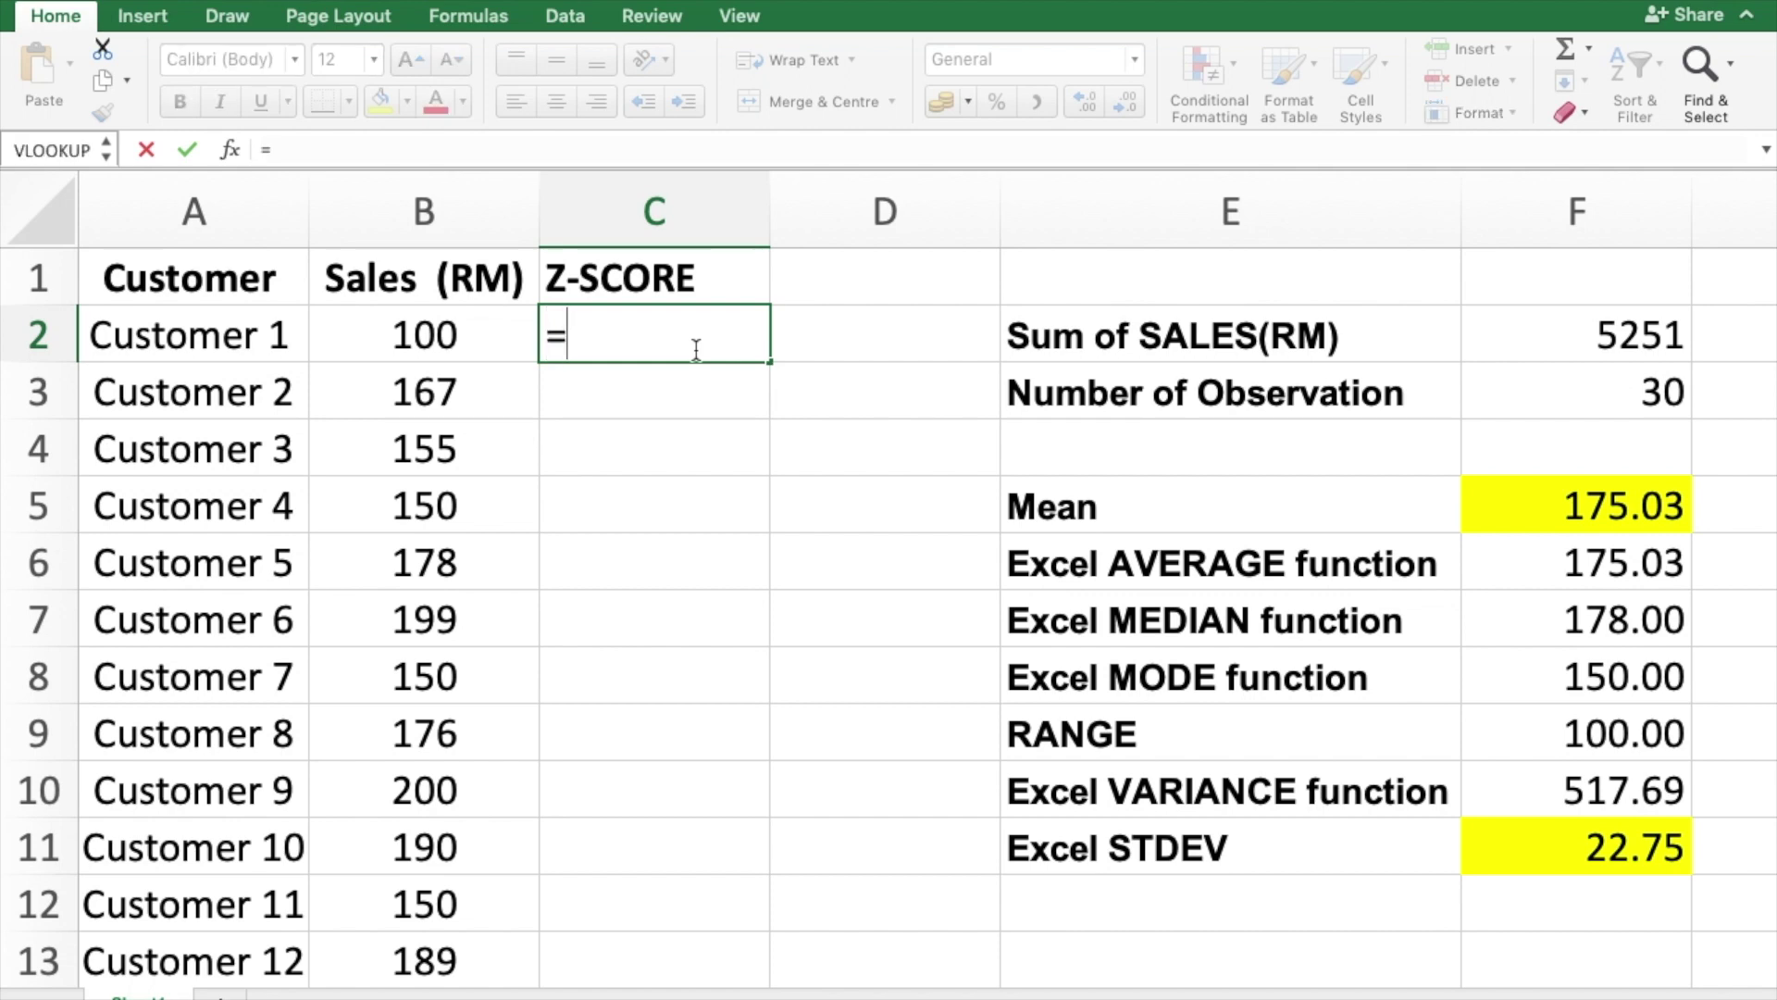
{"action": "type", "text": "S"}
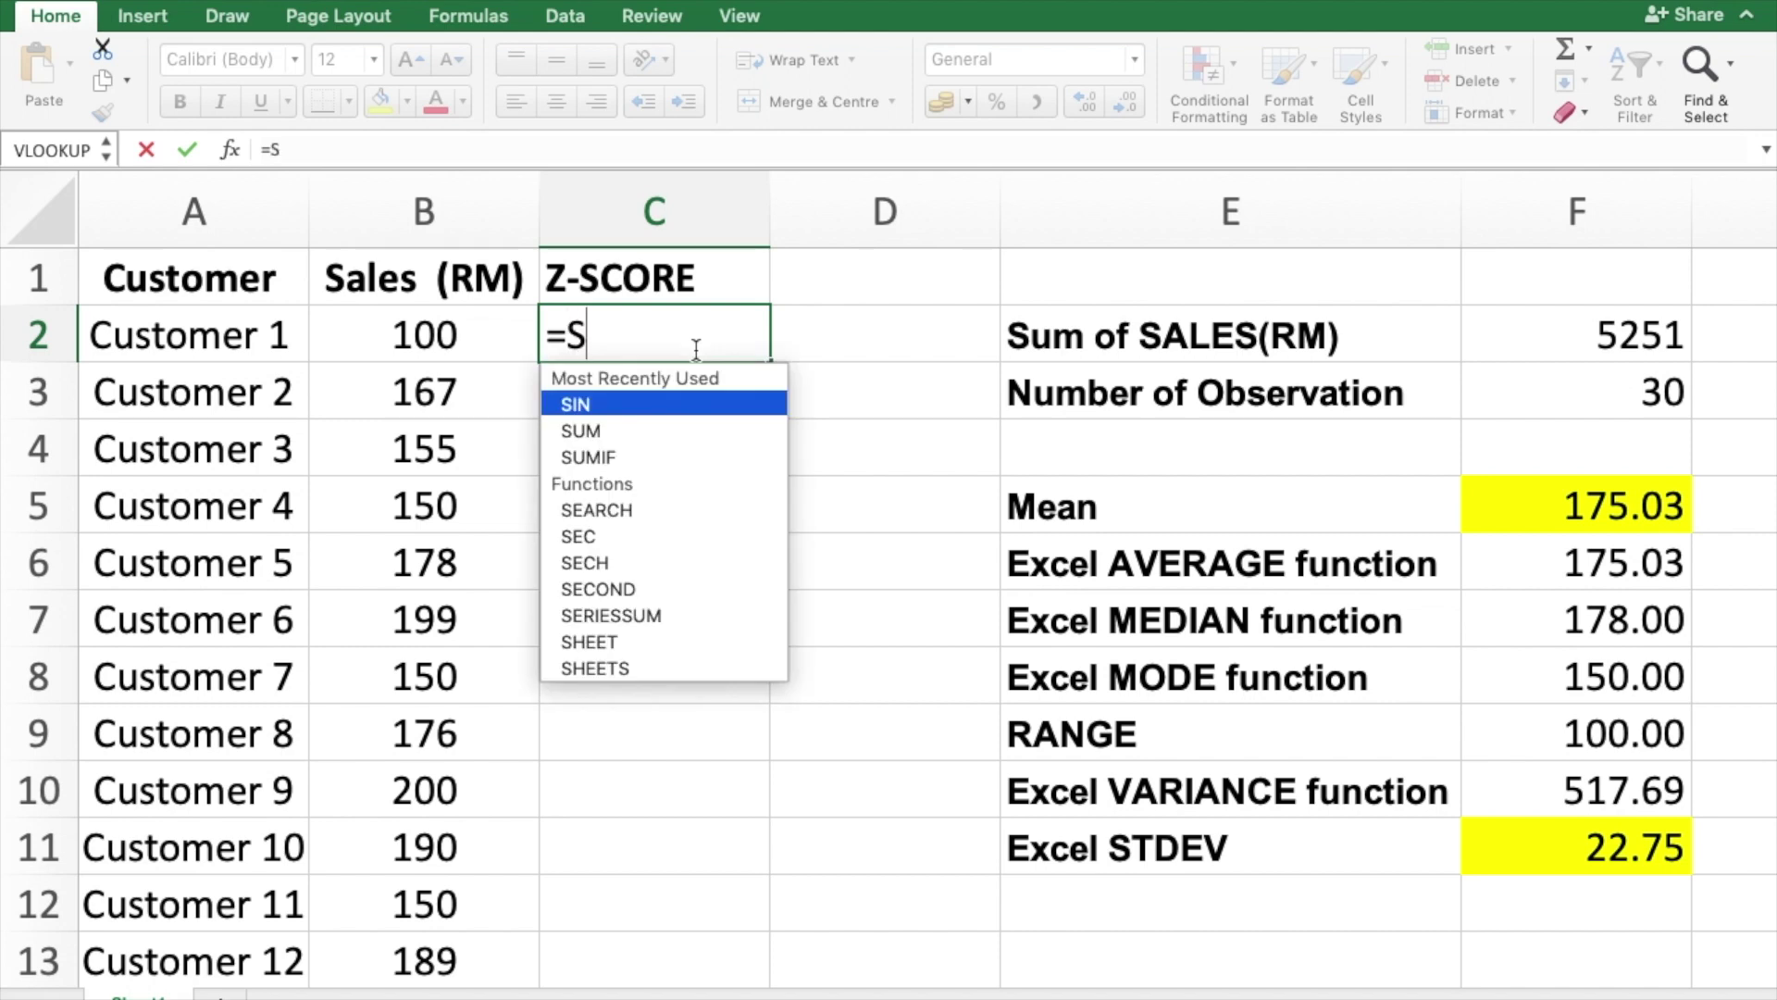
{"action": "type", "text": "TA"}
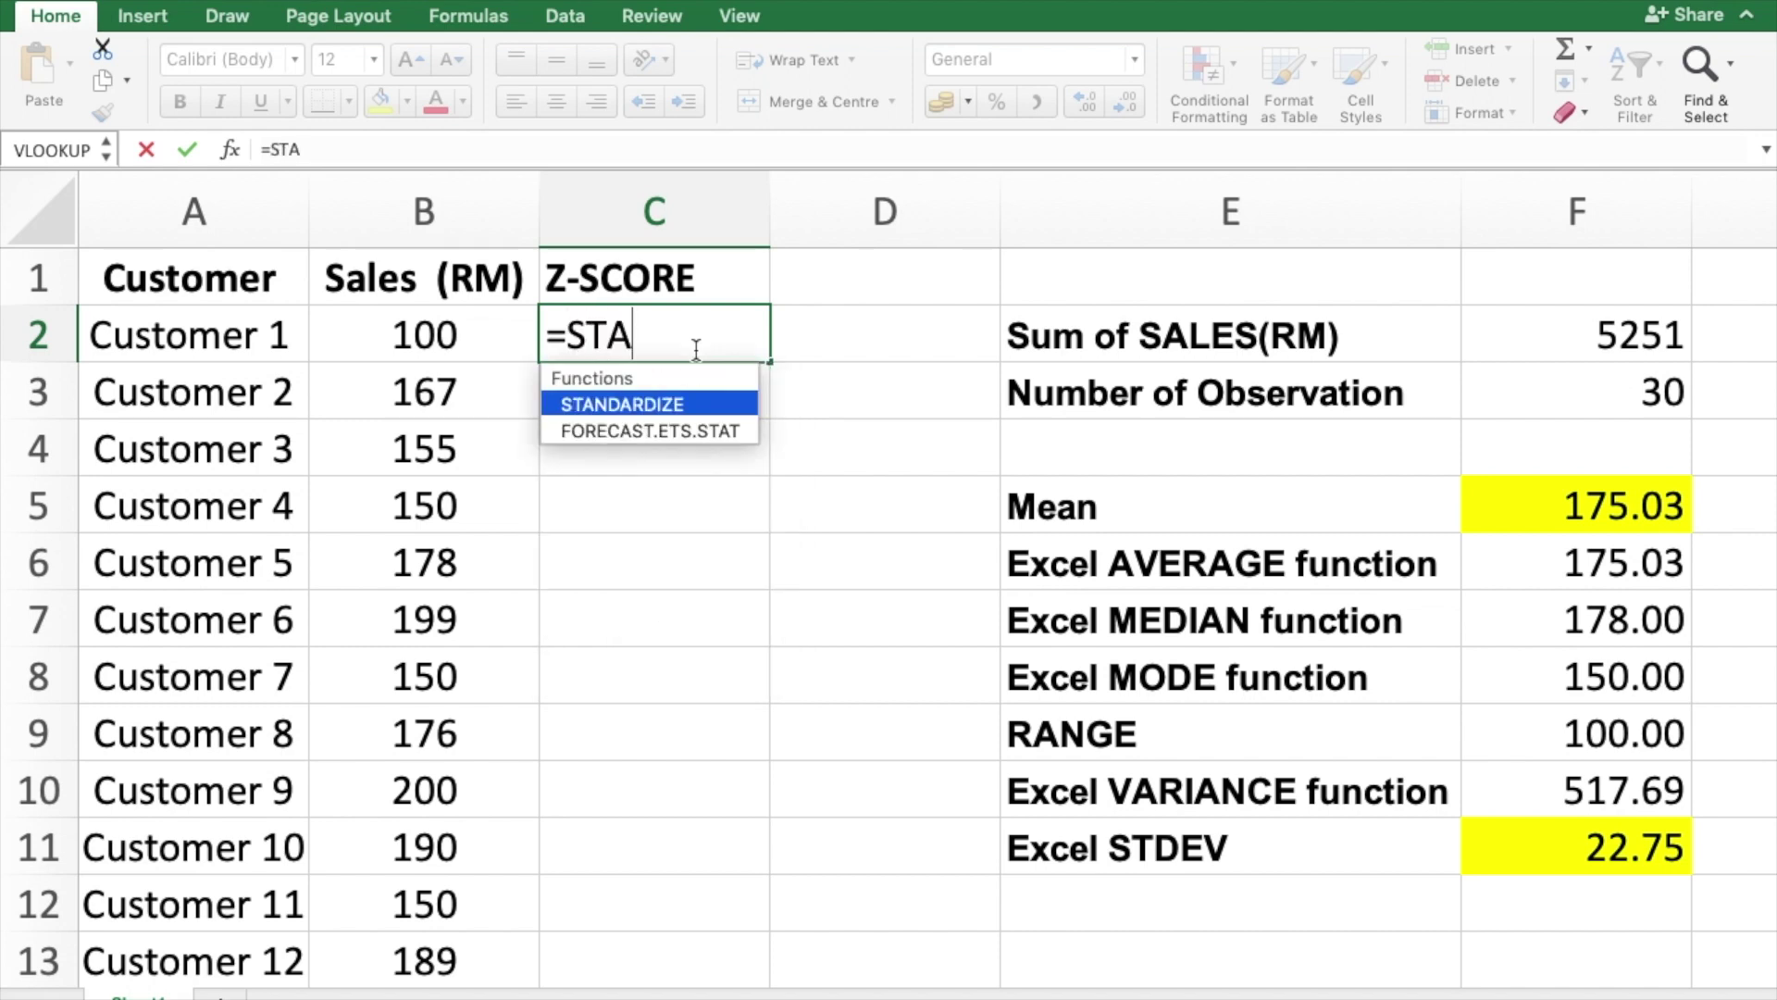
{"action": "double_click", "coordinate": [649, 405]}
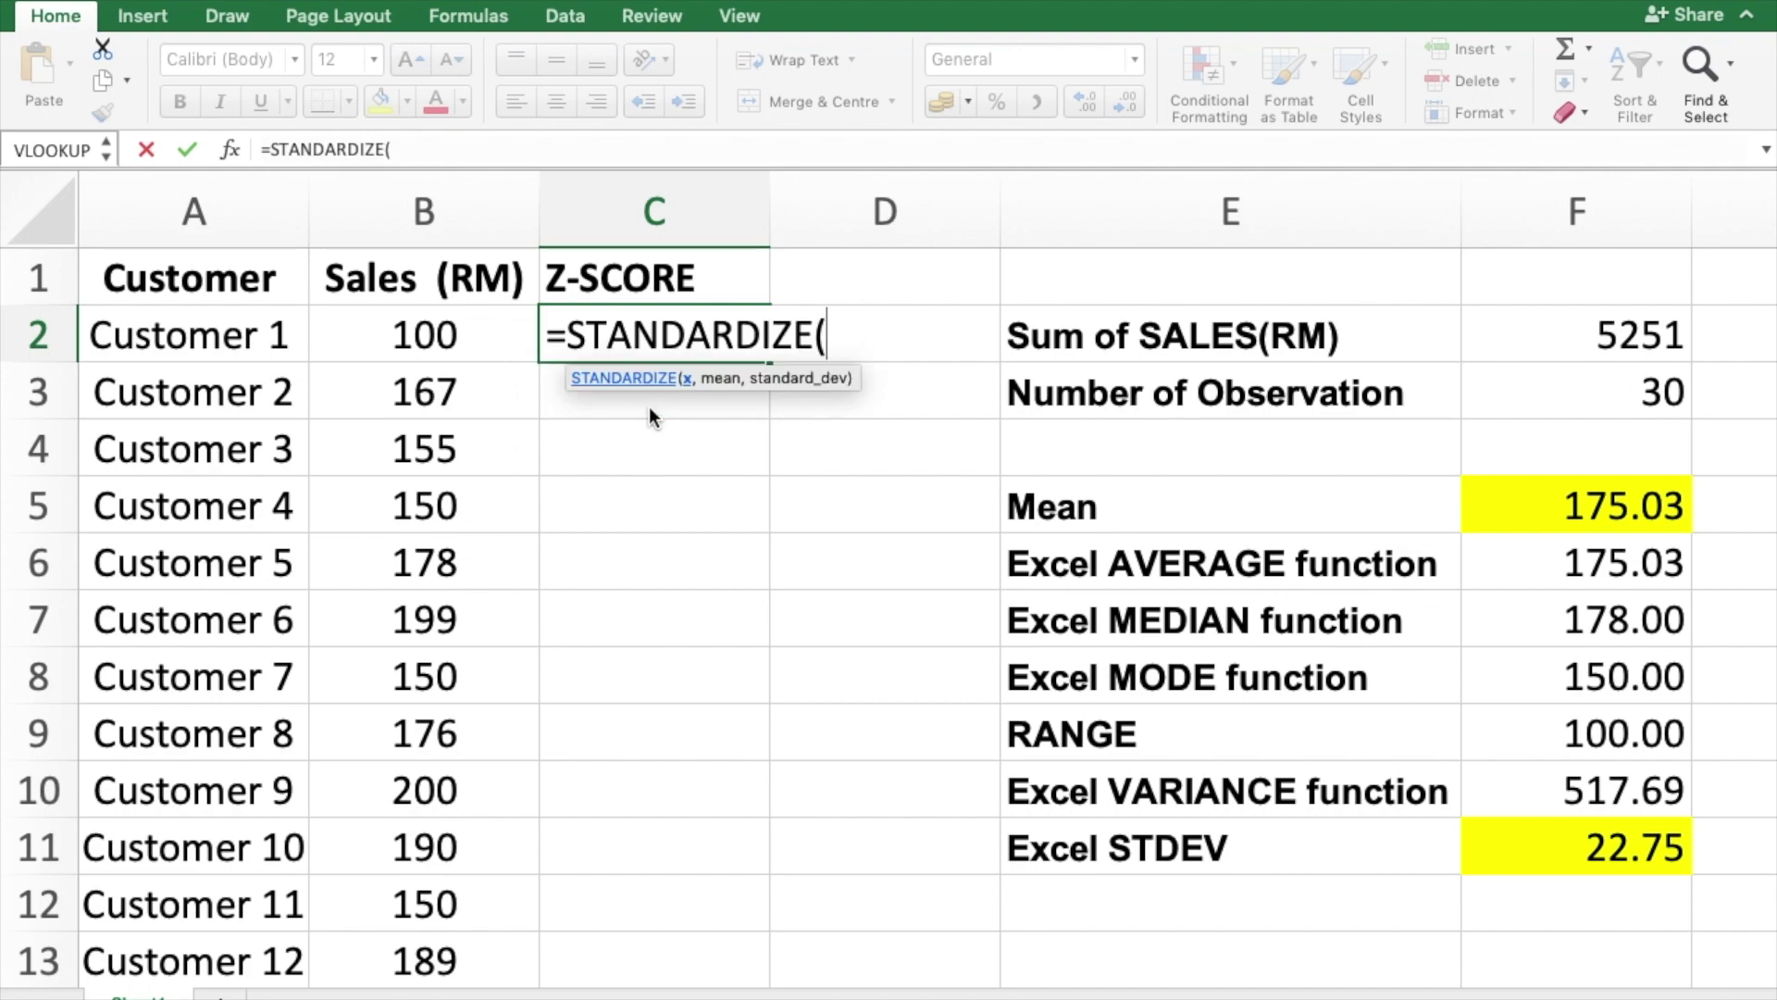
{"action": "scroll", "coordinate": [648, 407], "scroll_direction": "up", "scroll_amount": 5}
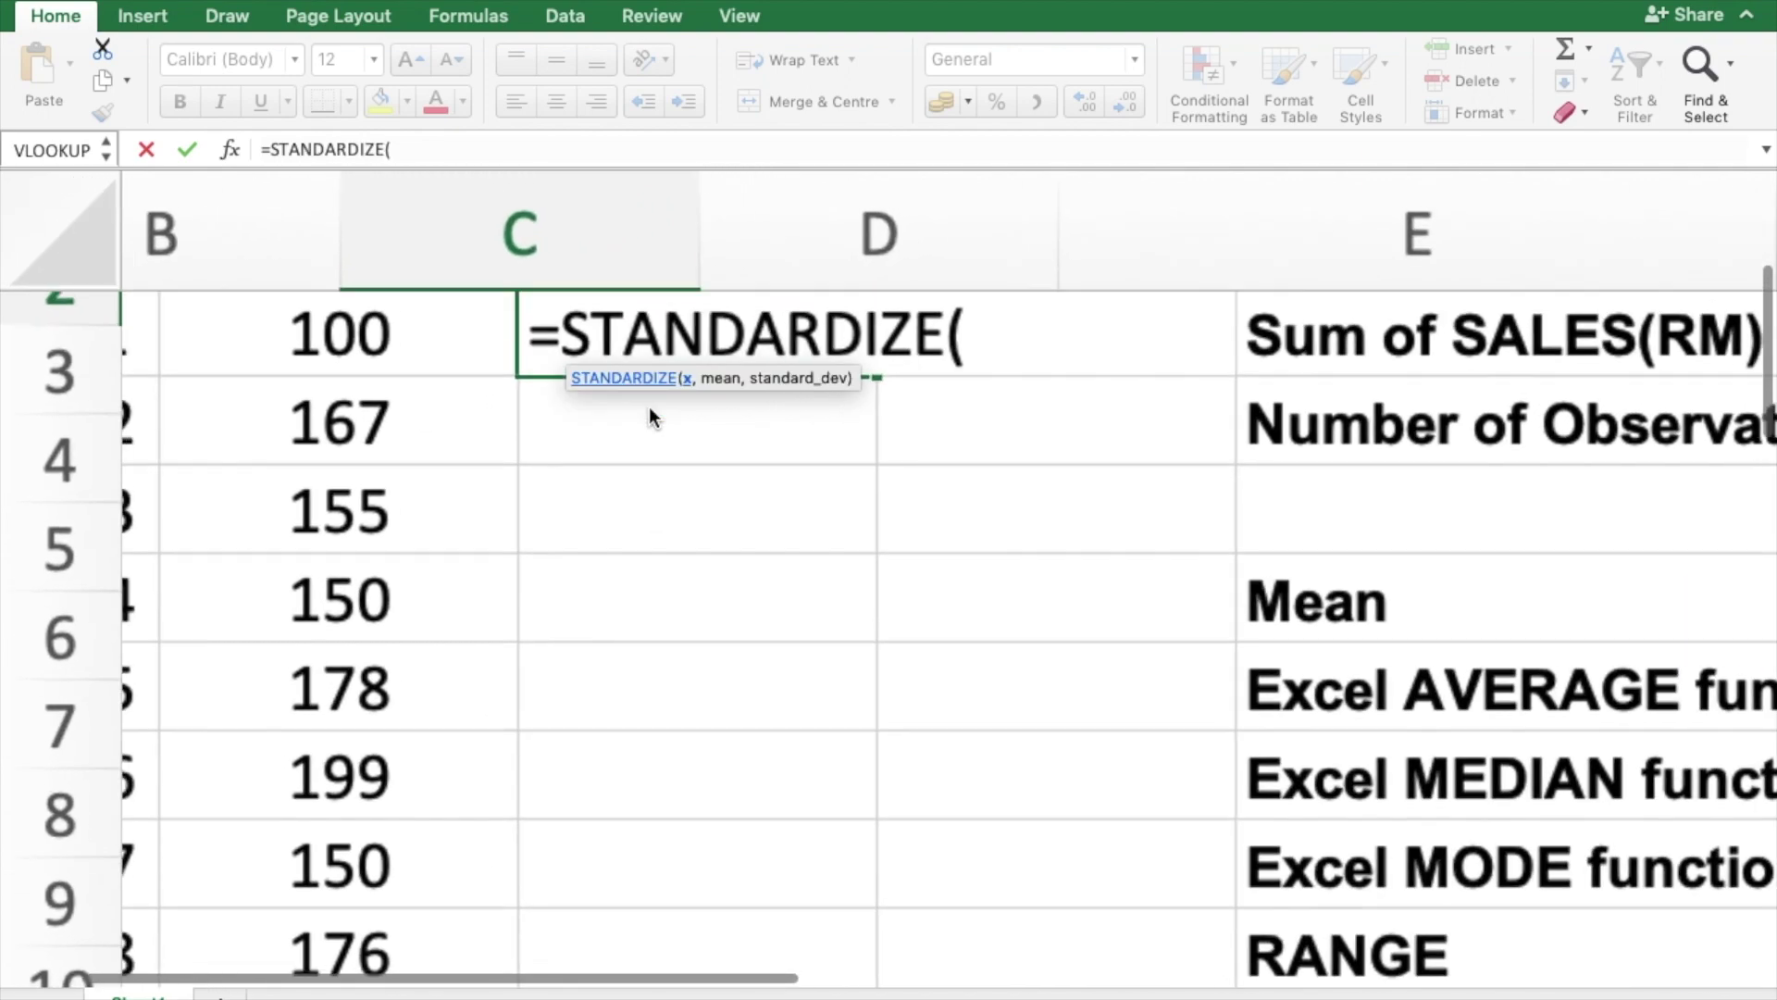
{"action": "scroll", "coordinate": [648, 407], "scroll_direction": "down", "scroll_amount": 5}
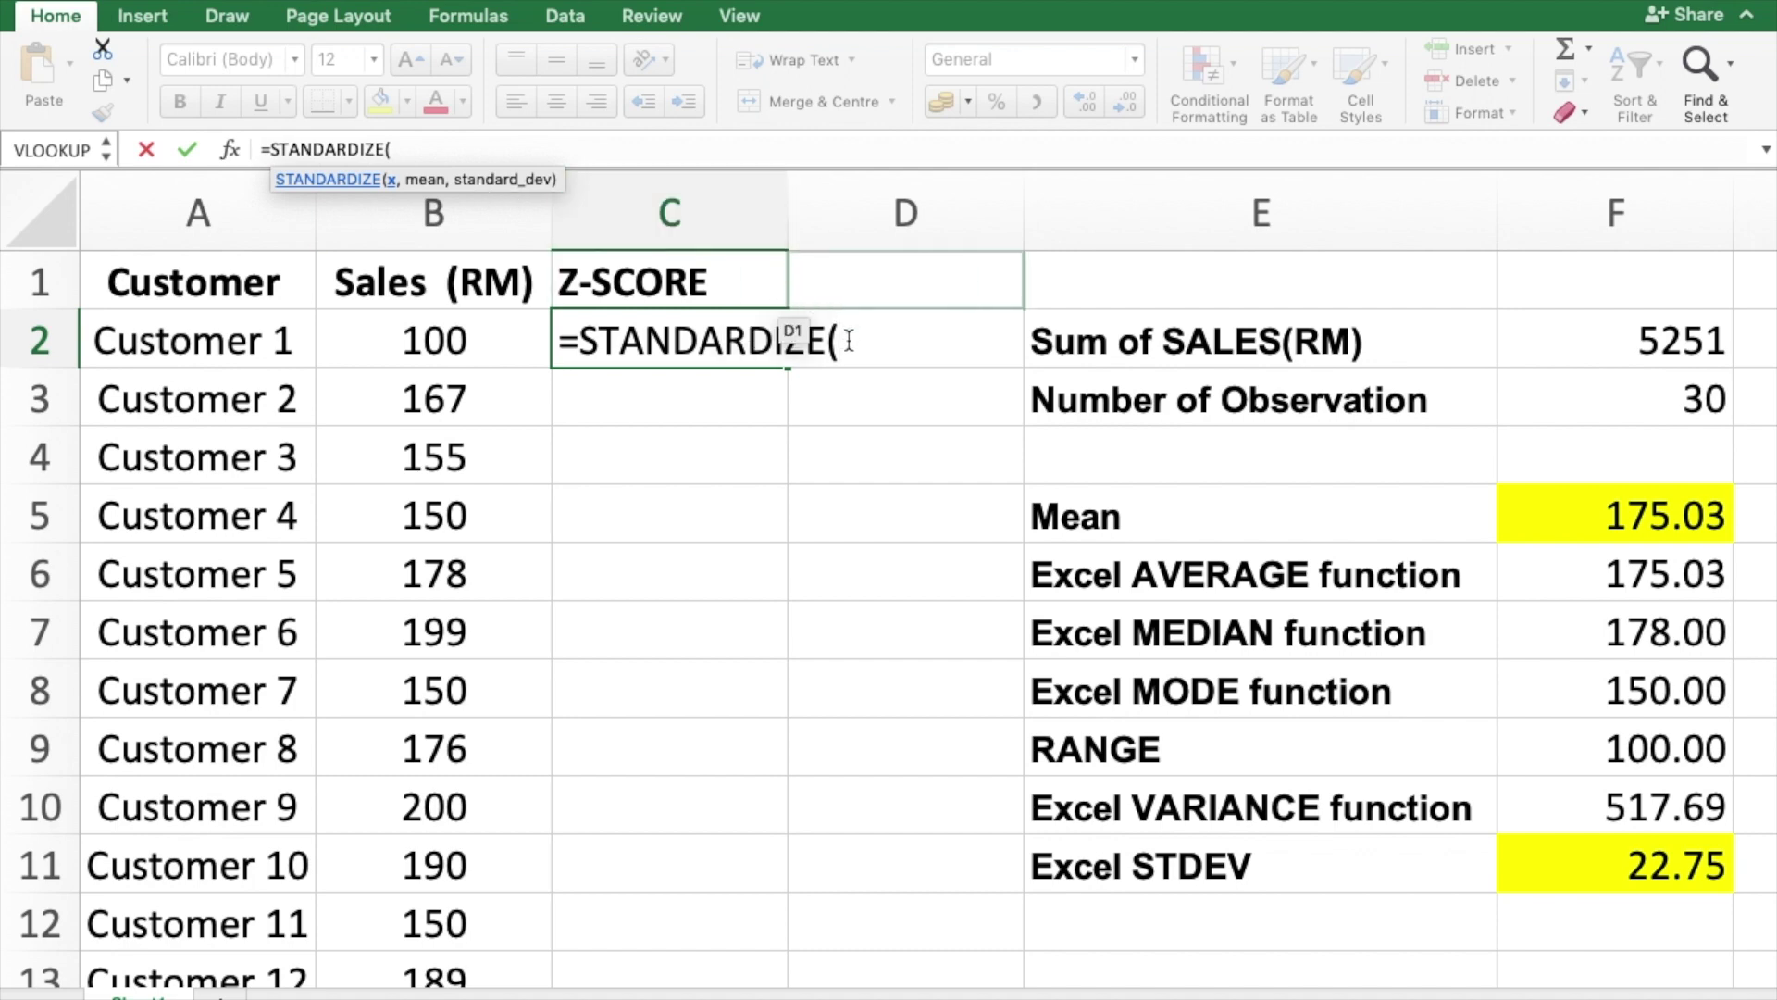
- Complete C2 as =STANDARDIZE(B2,$F$5,$F$11), giving -3.2977671 for the first customer
{"action": "left_click", "coordinate": [447, 344]}
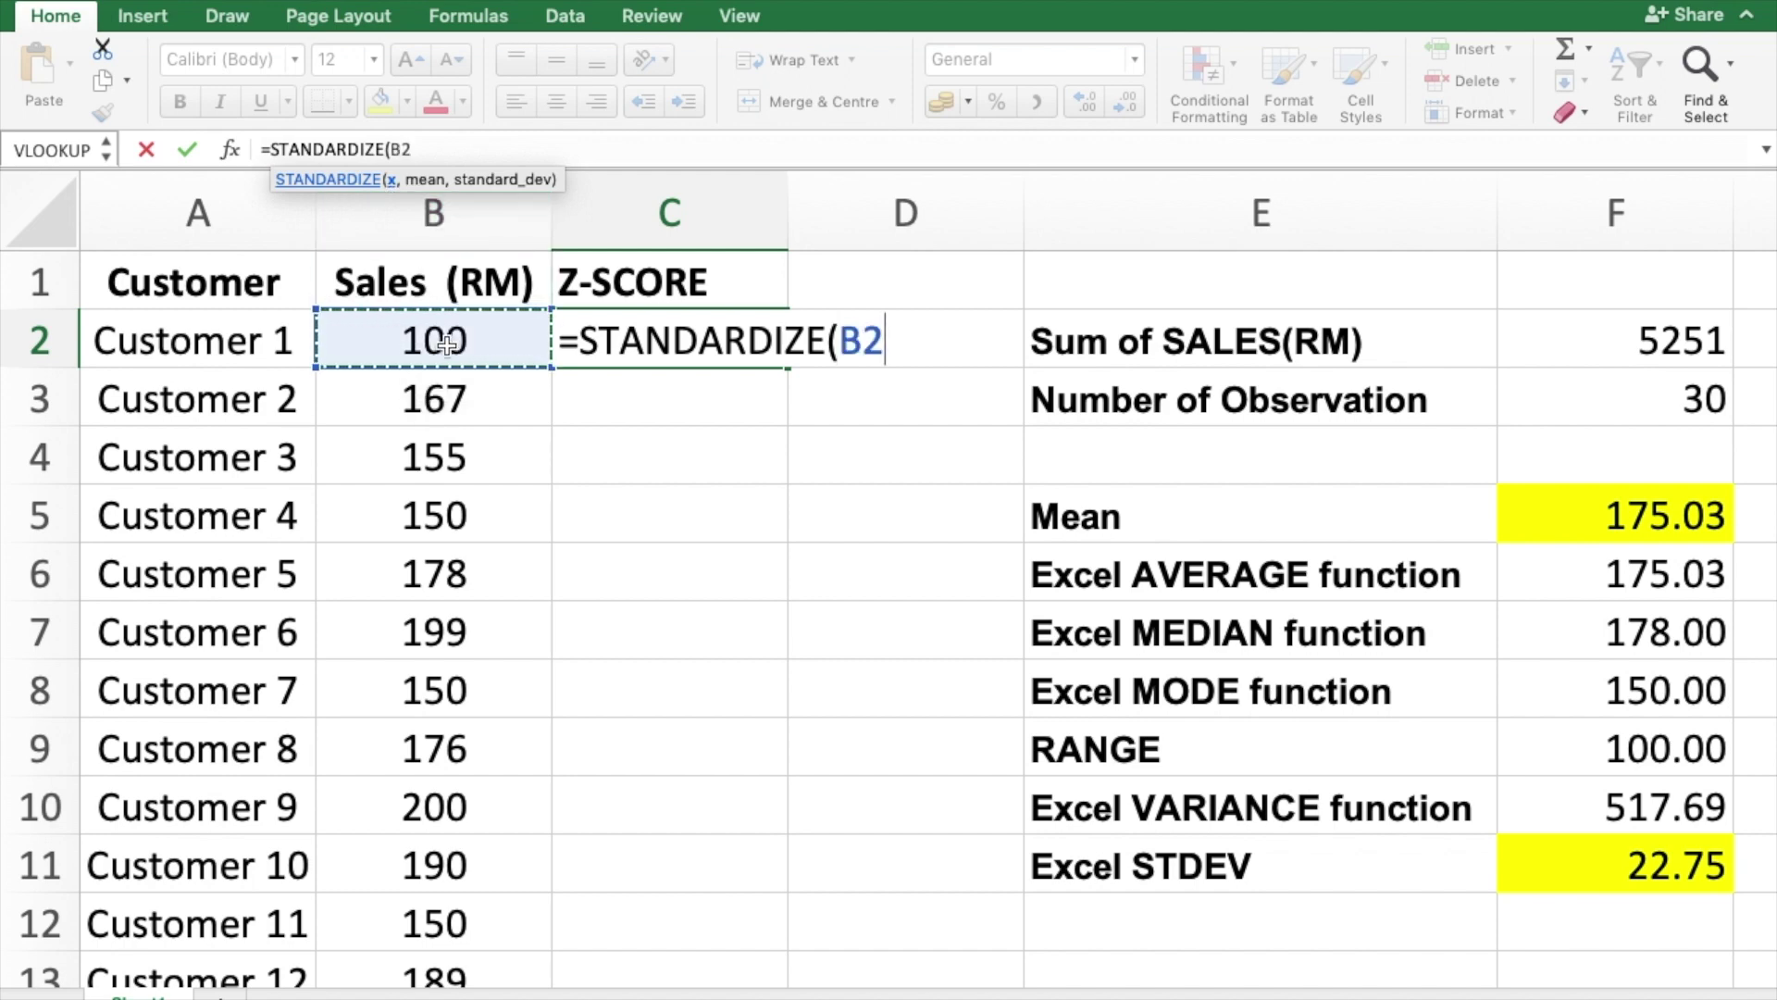
{"action": "type", "text": ","}
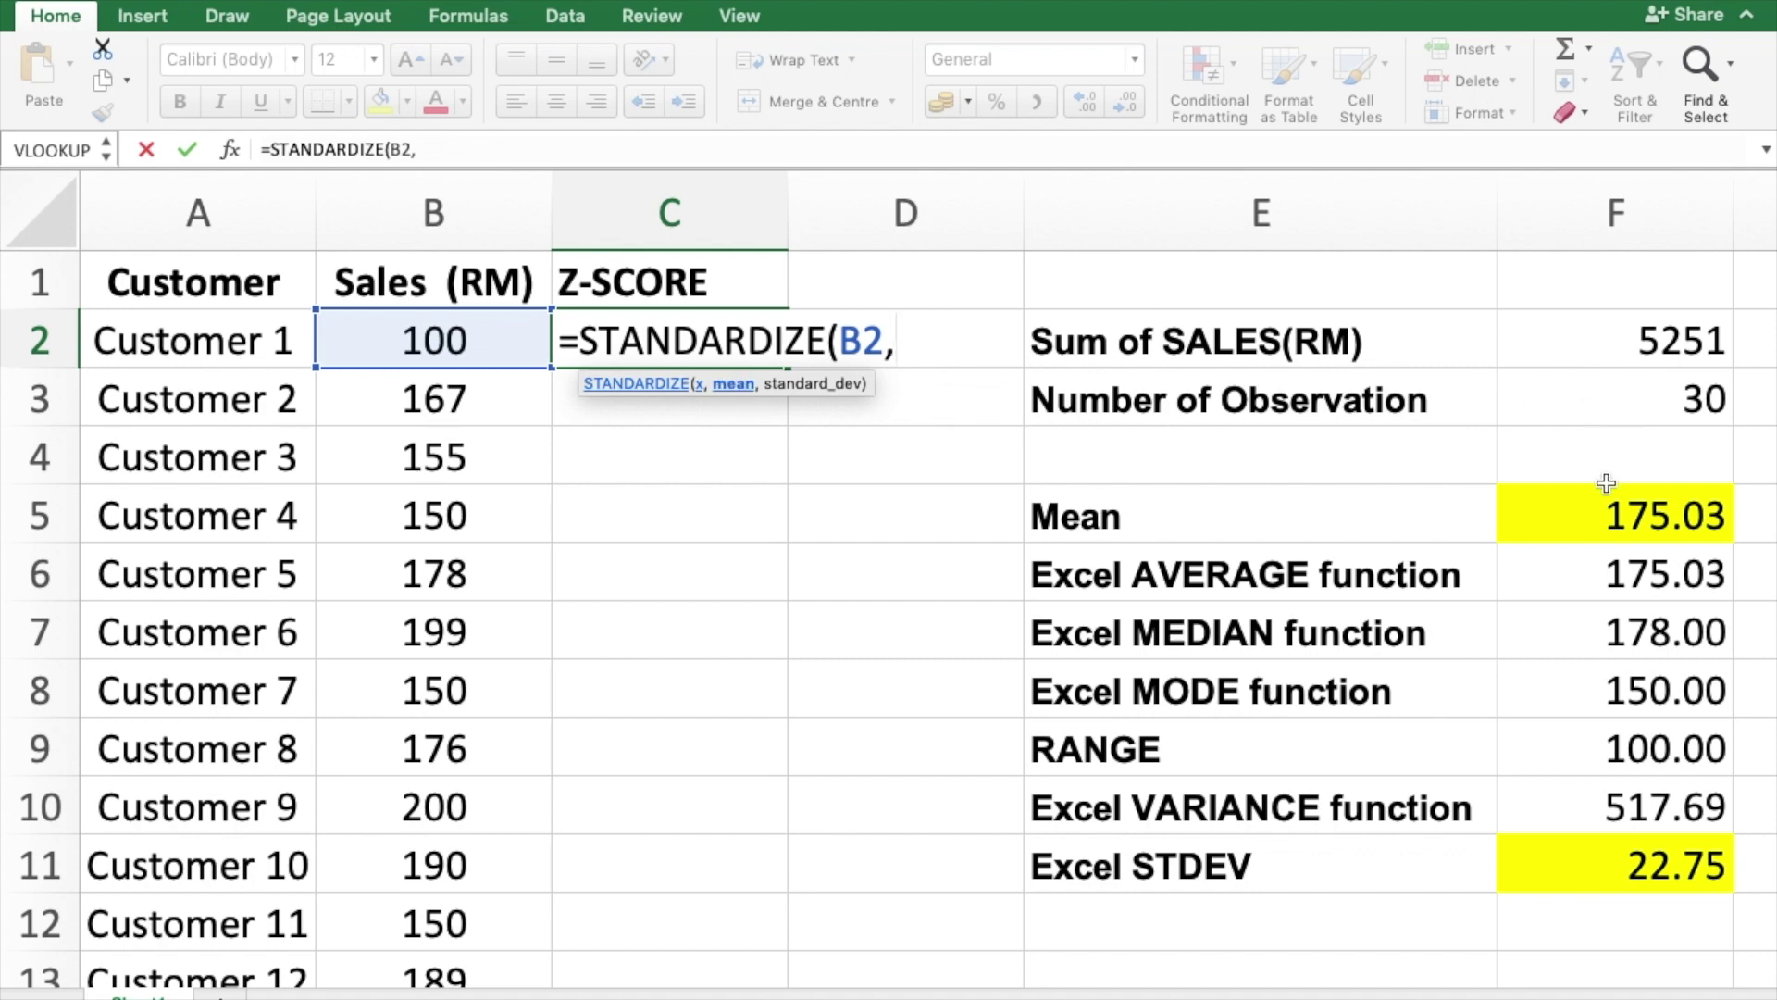
{"action": "left_click", "coordinate": [1626, 520]}
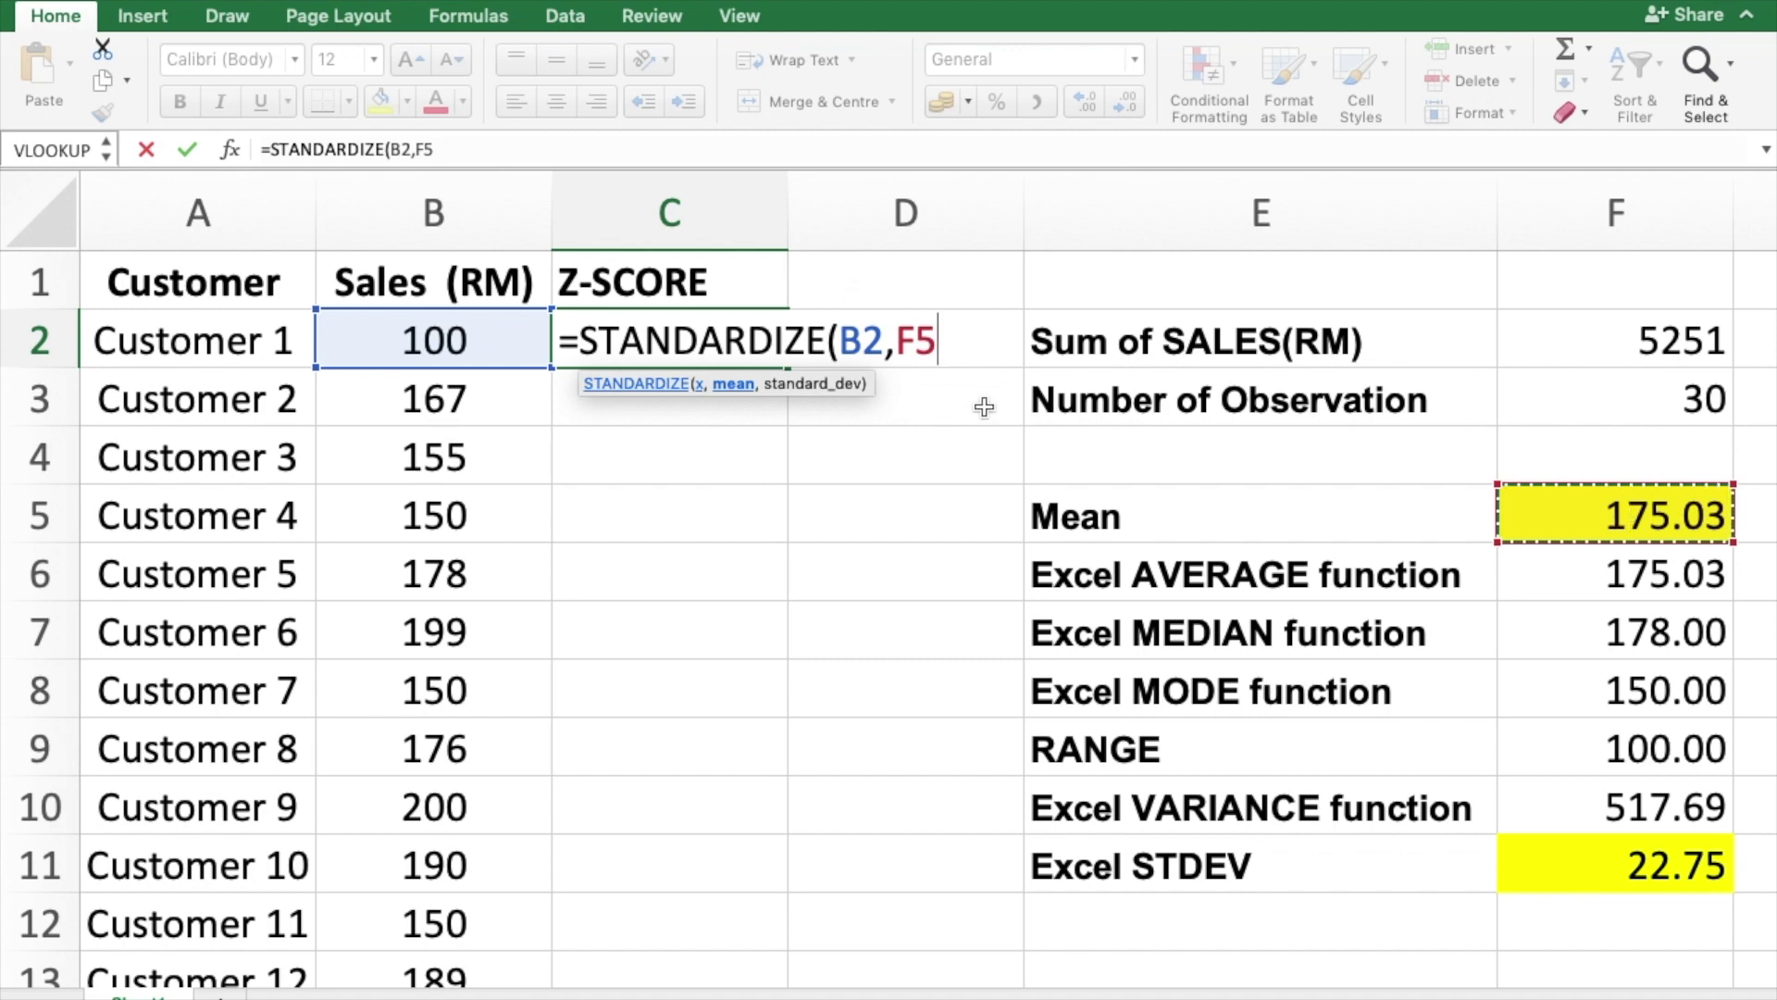
{"action": "left_click", "coordinate": [417, 149]}
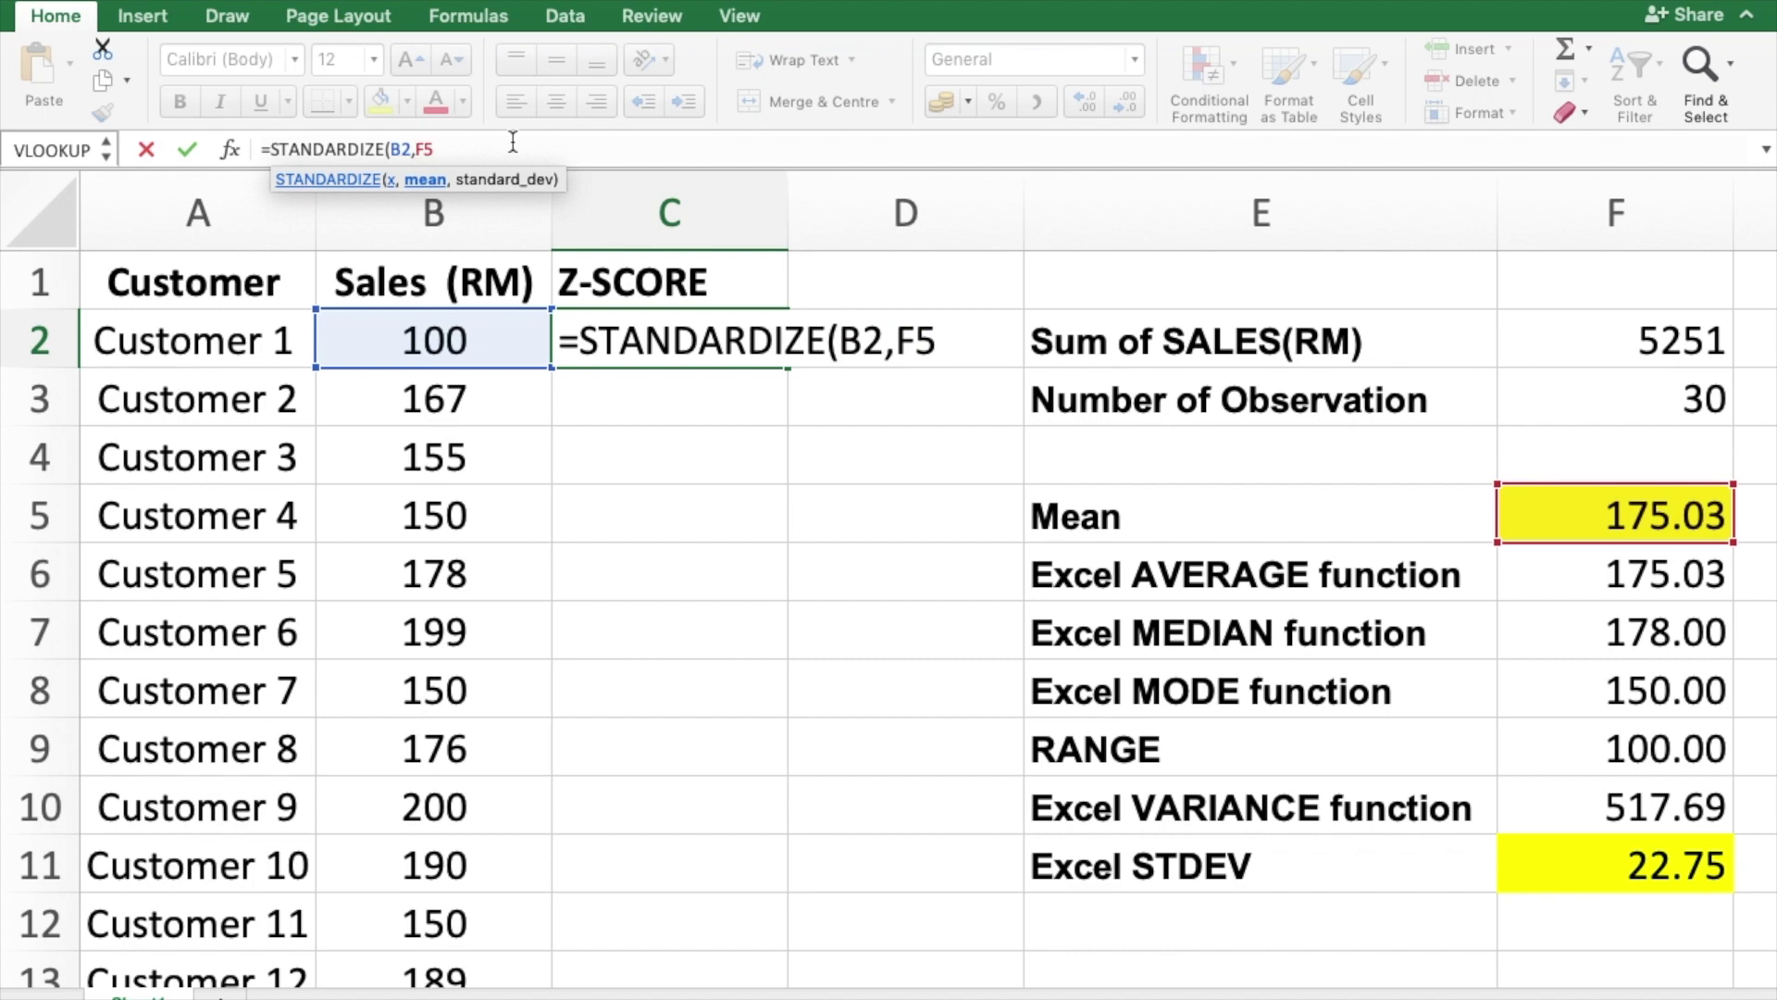
{"action": "key", "text": "F4"}
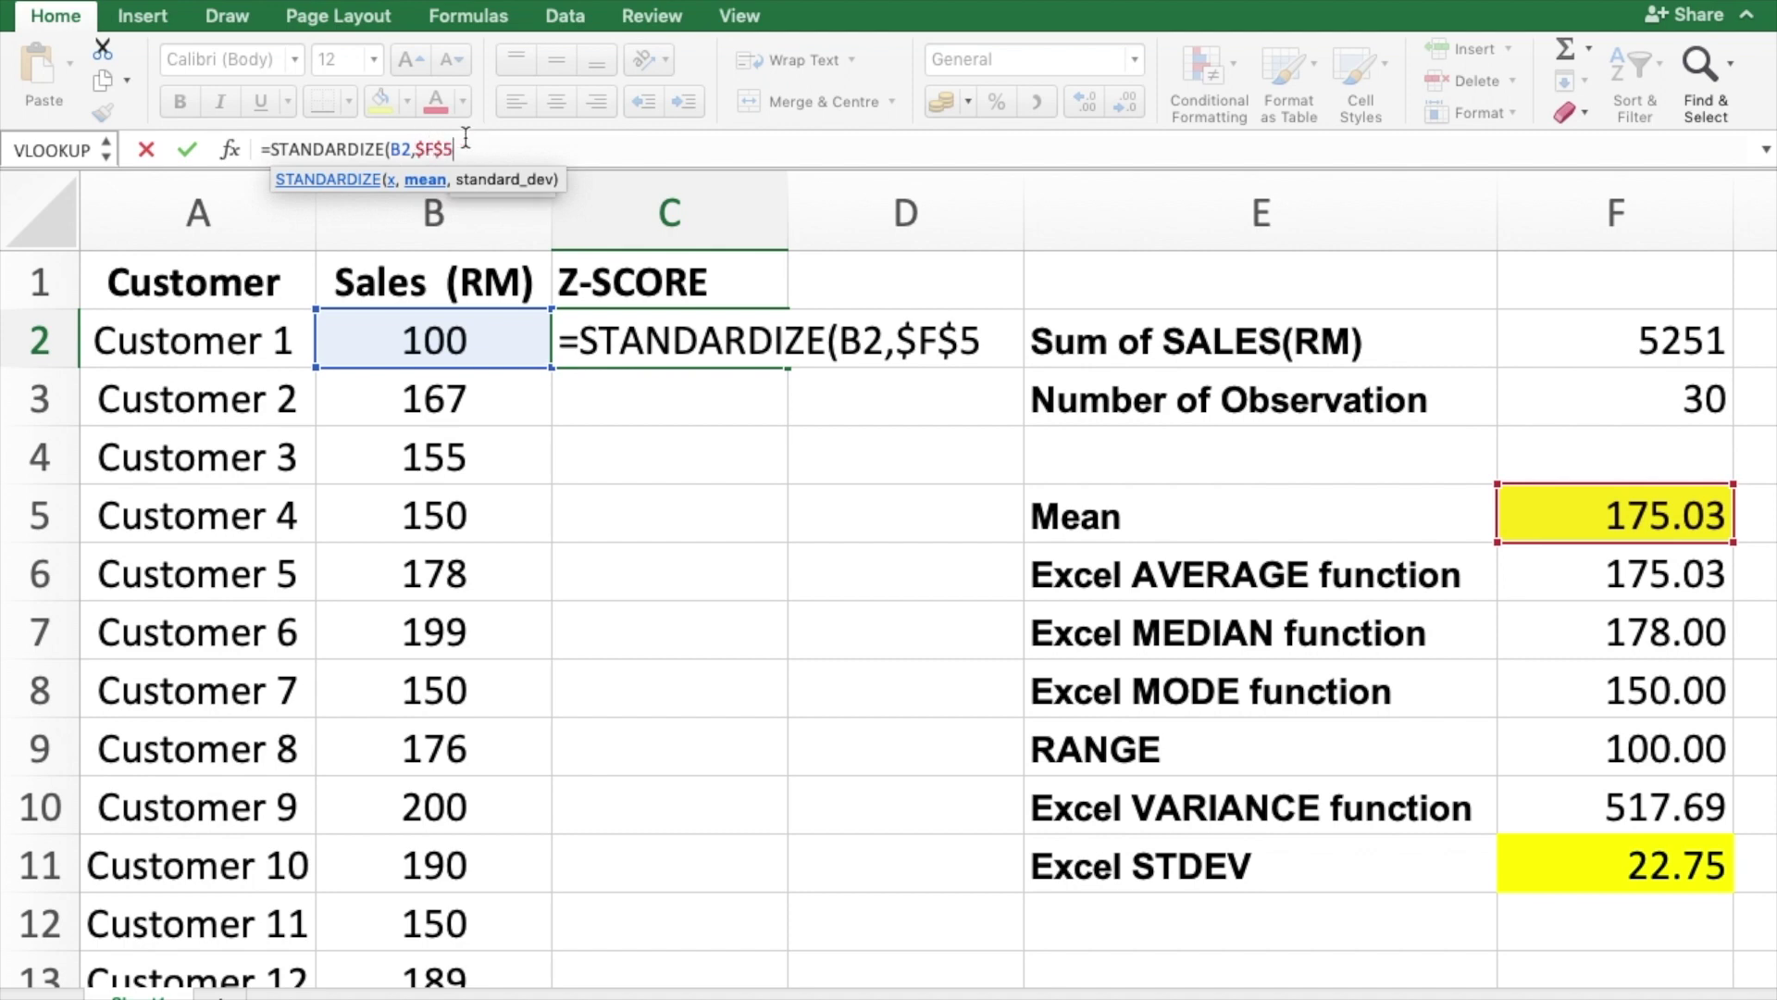
{"action": "type", "text": ","}
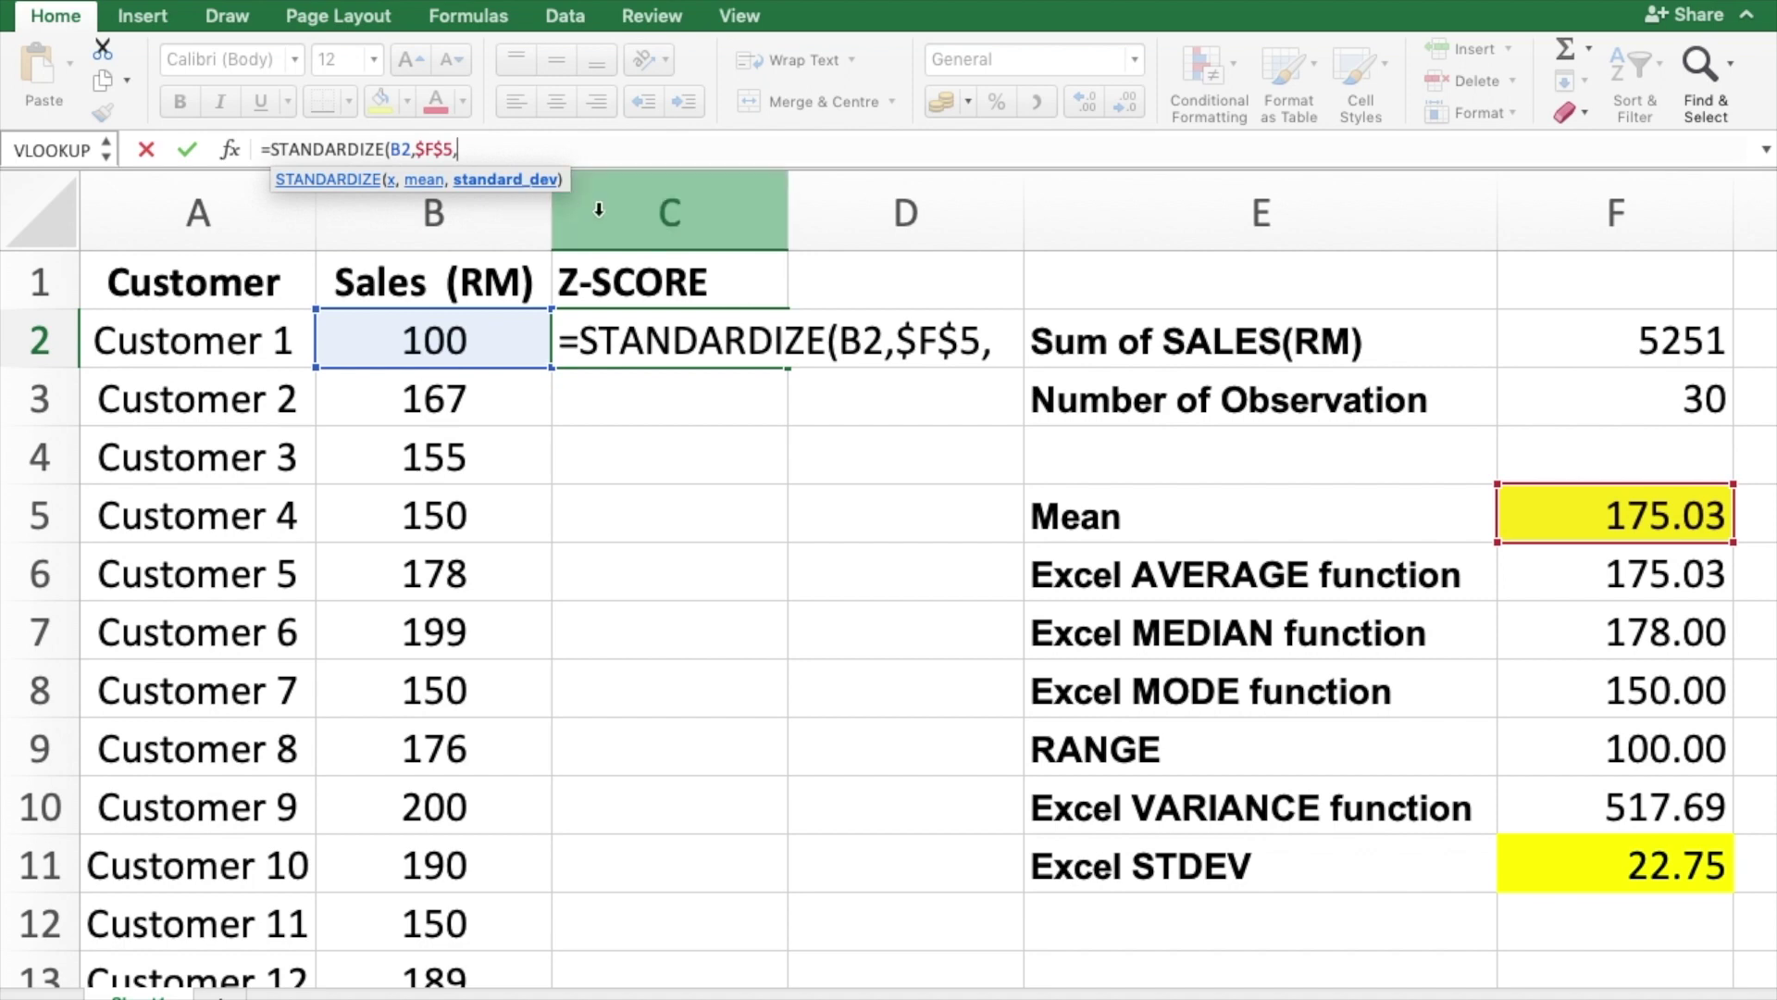
{"action": "left_click", "coordinate": [1601, 861]}
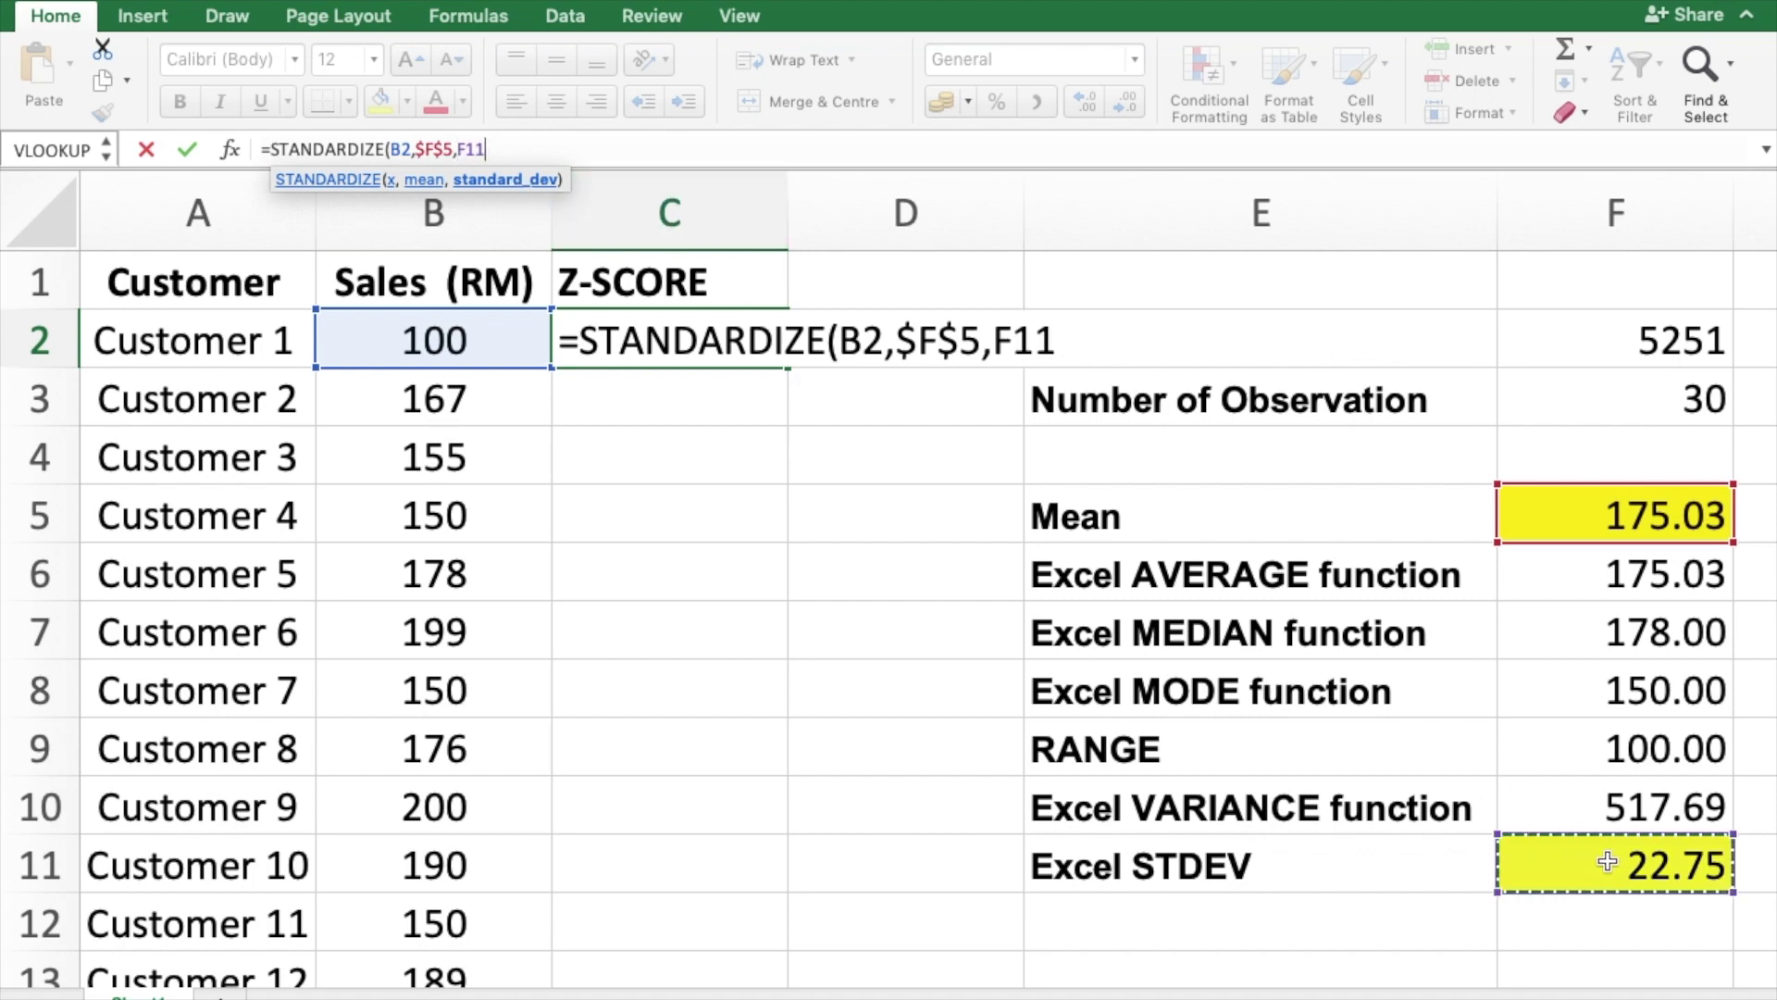
{"action": "left_click", "coordinate": [459, 148]}
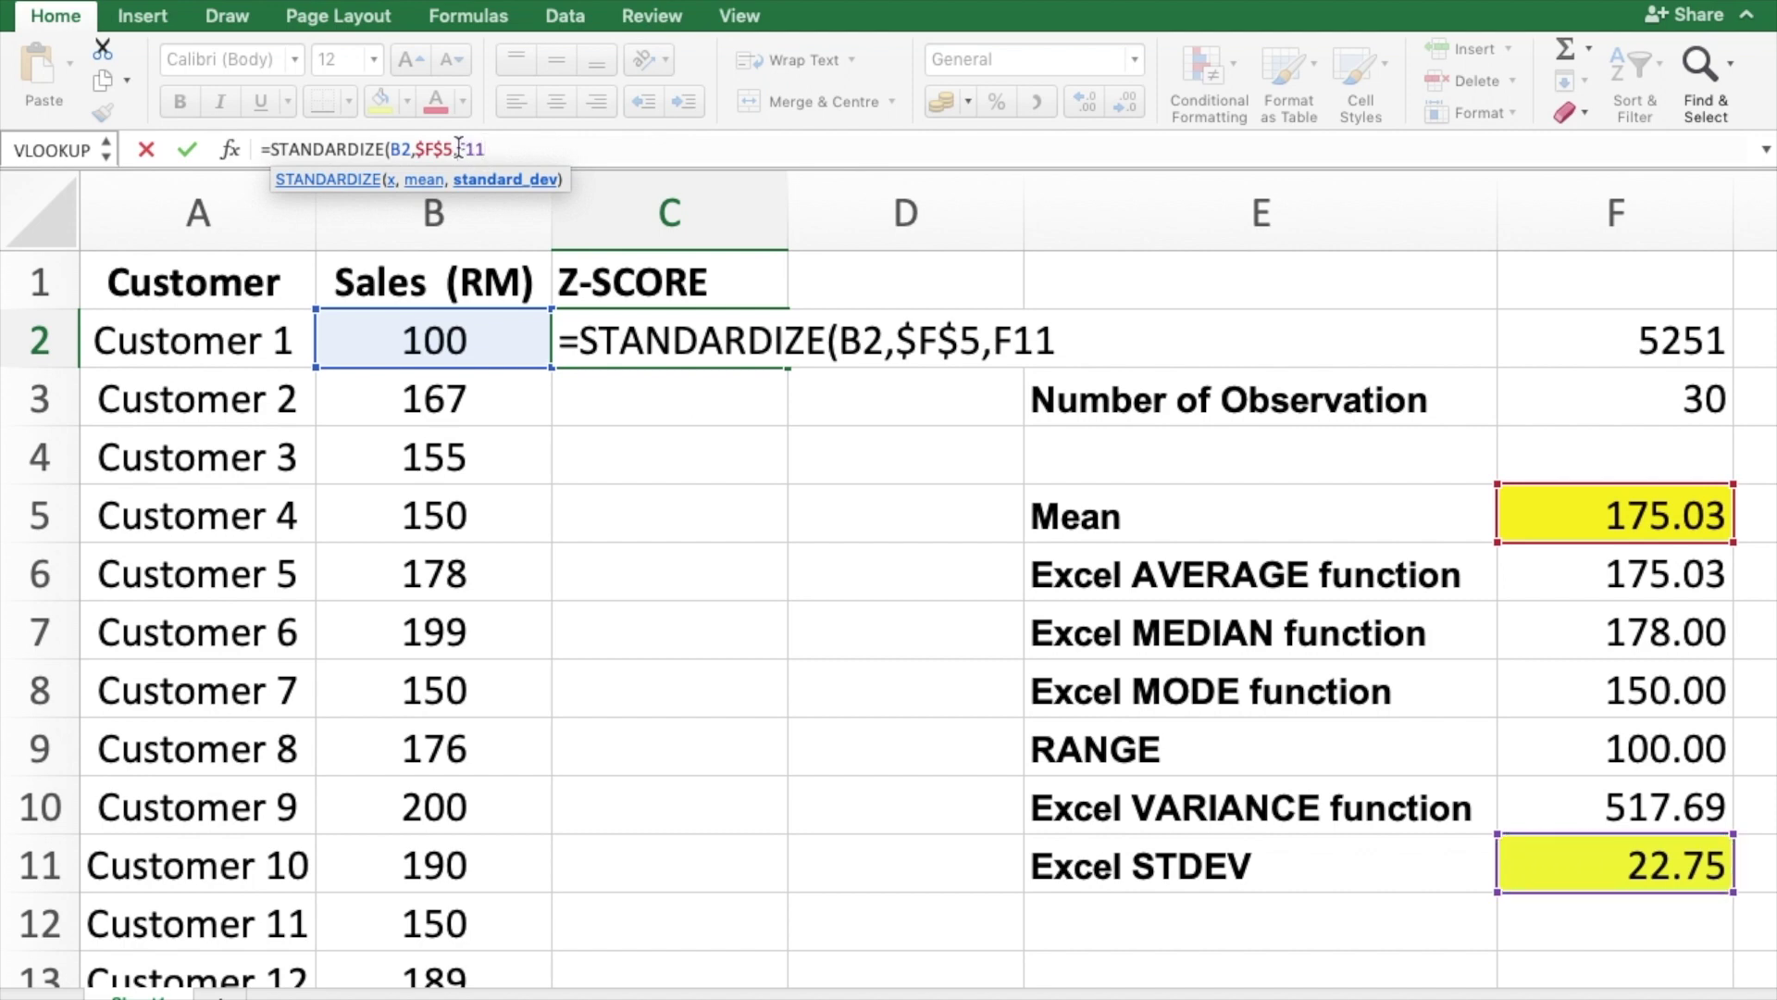
{"action": "key", "text": "F4"}
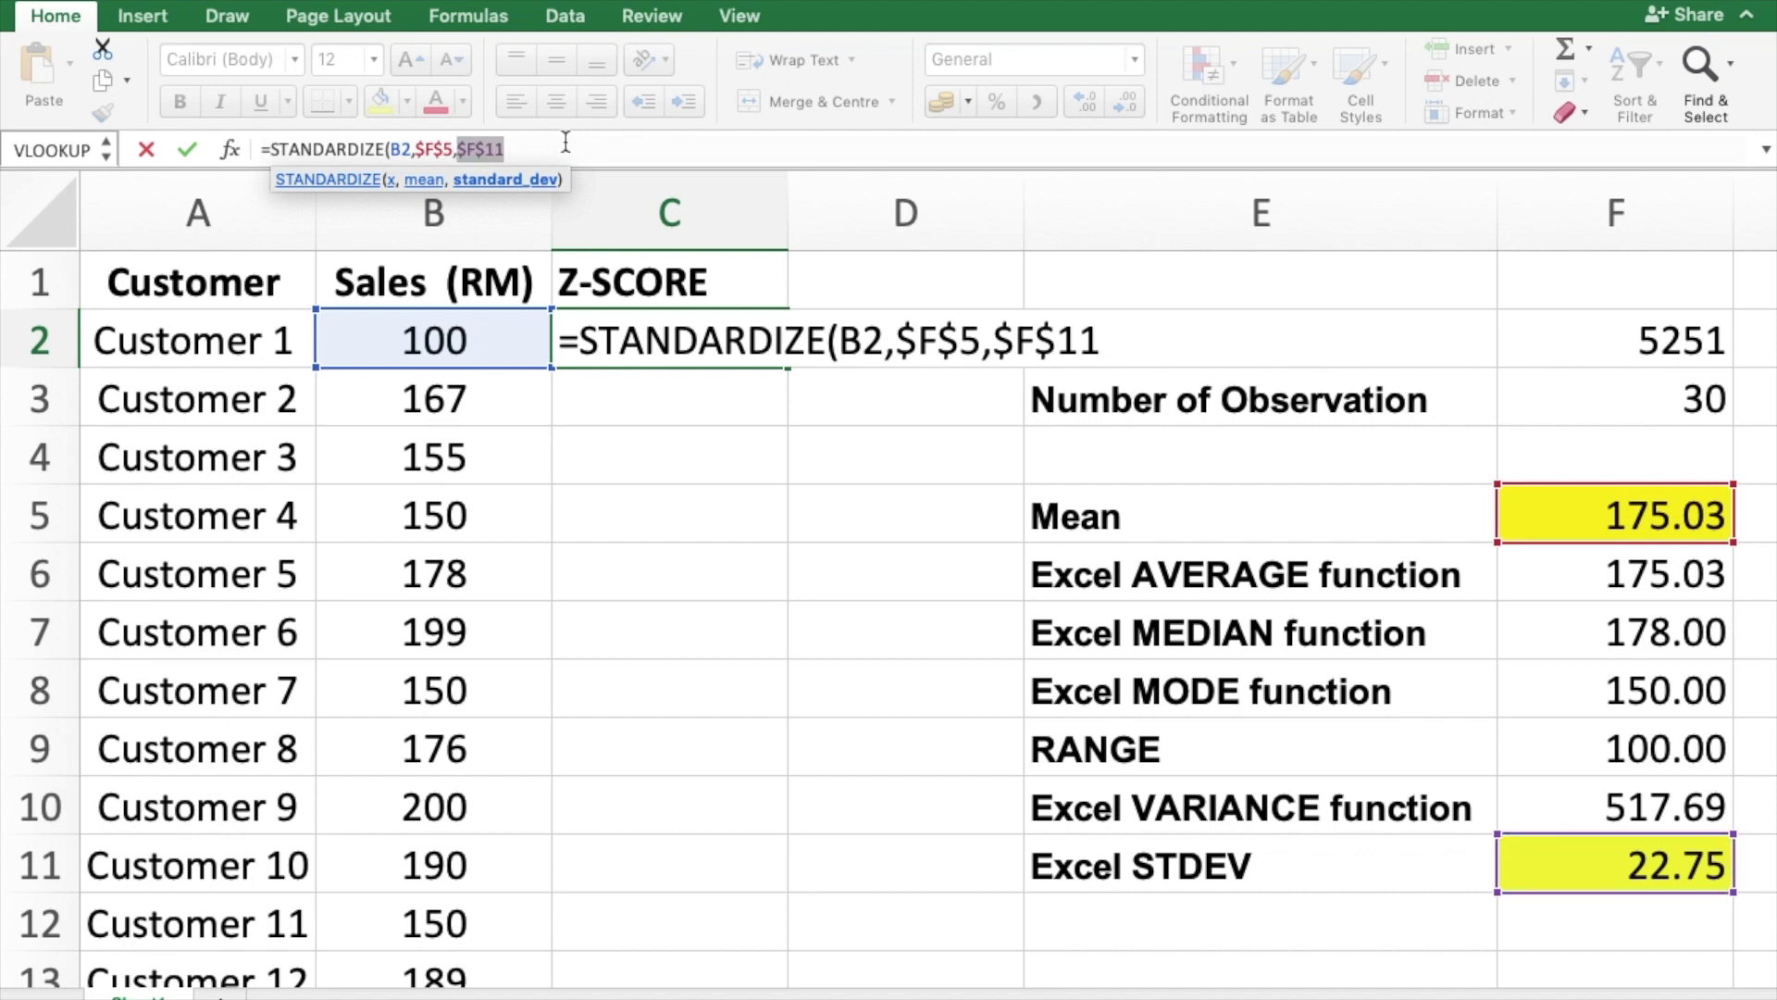
{"action": "left_click", "coordinate": [518, 146]}
{"action": "type", "text": ")"}
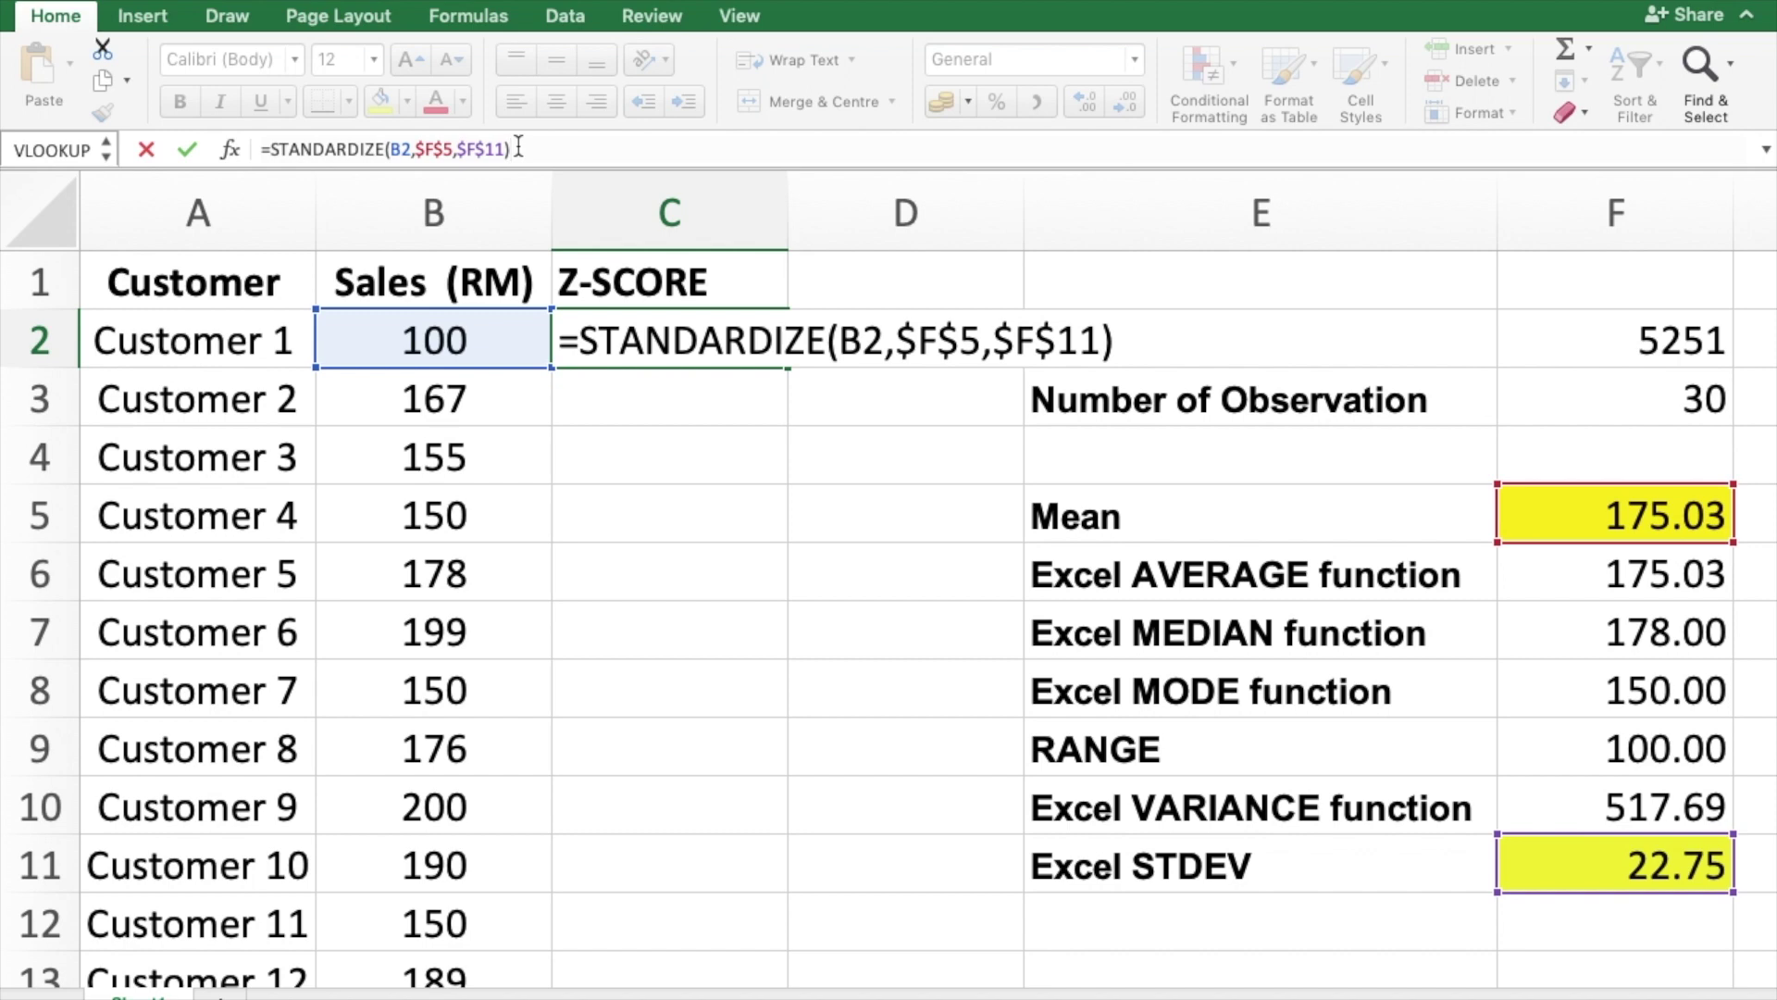
{"action": "key", "text": "Return"}
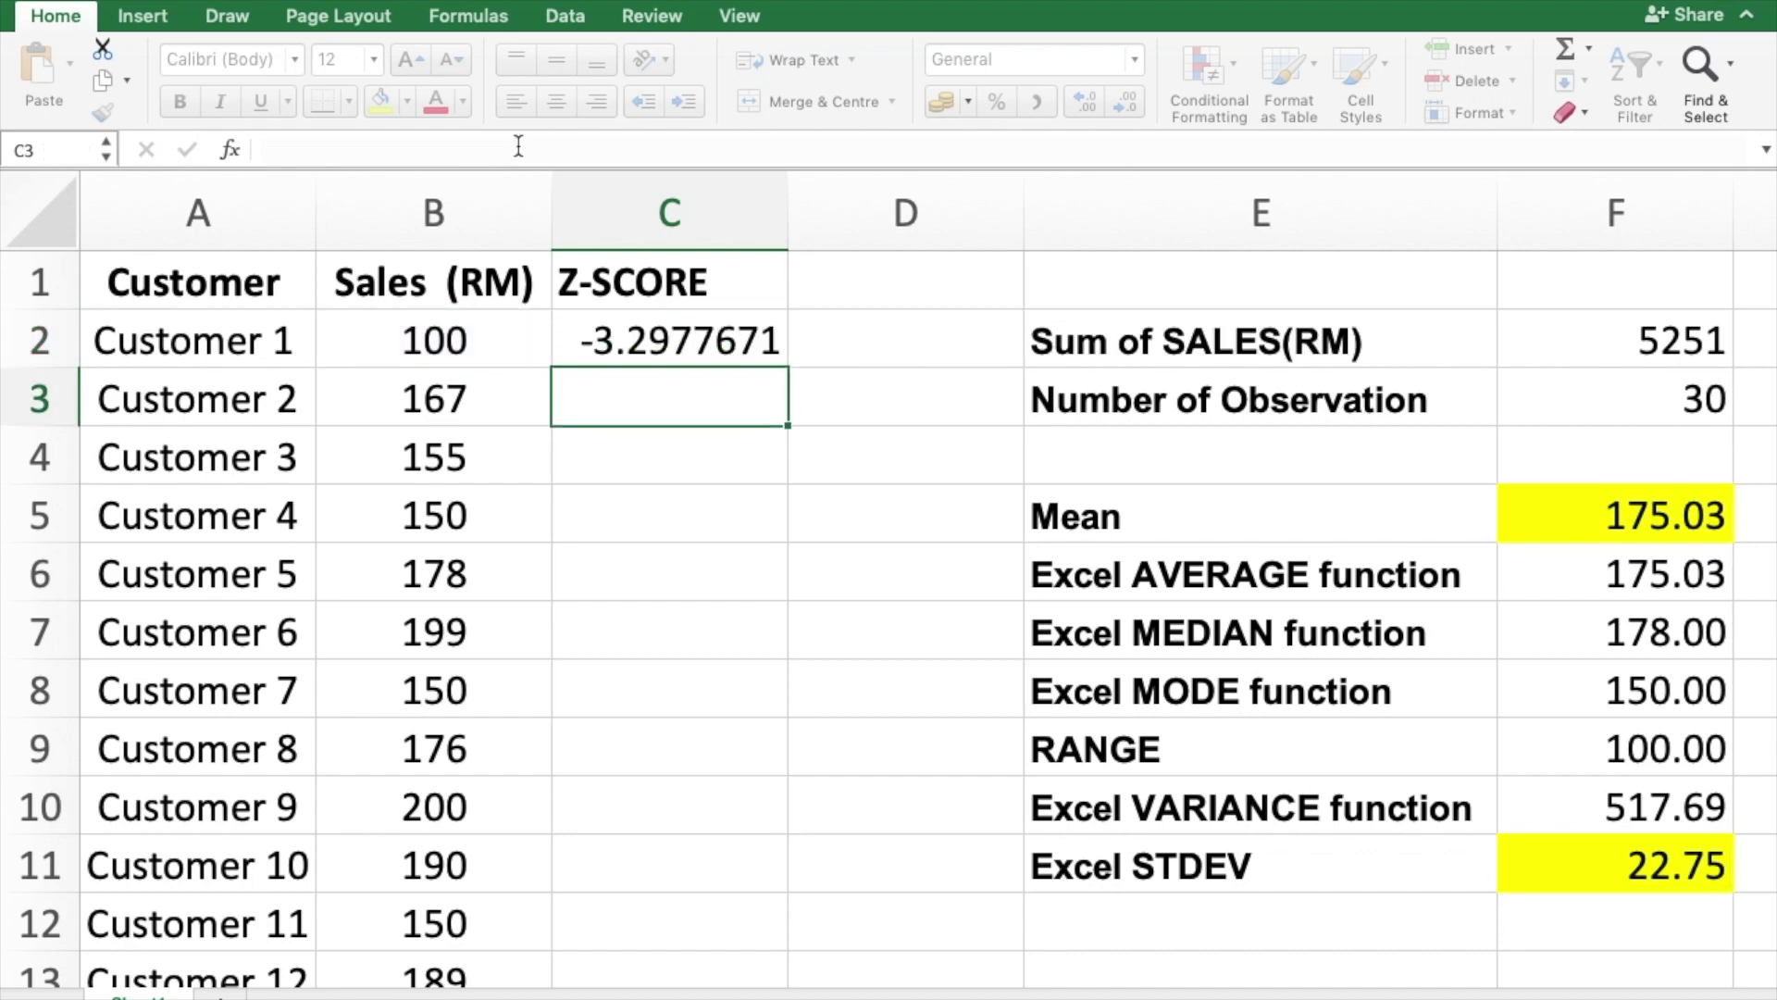
{"action": "left_click", "coordinate": [658, 339]}
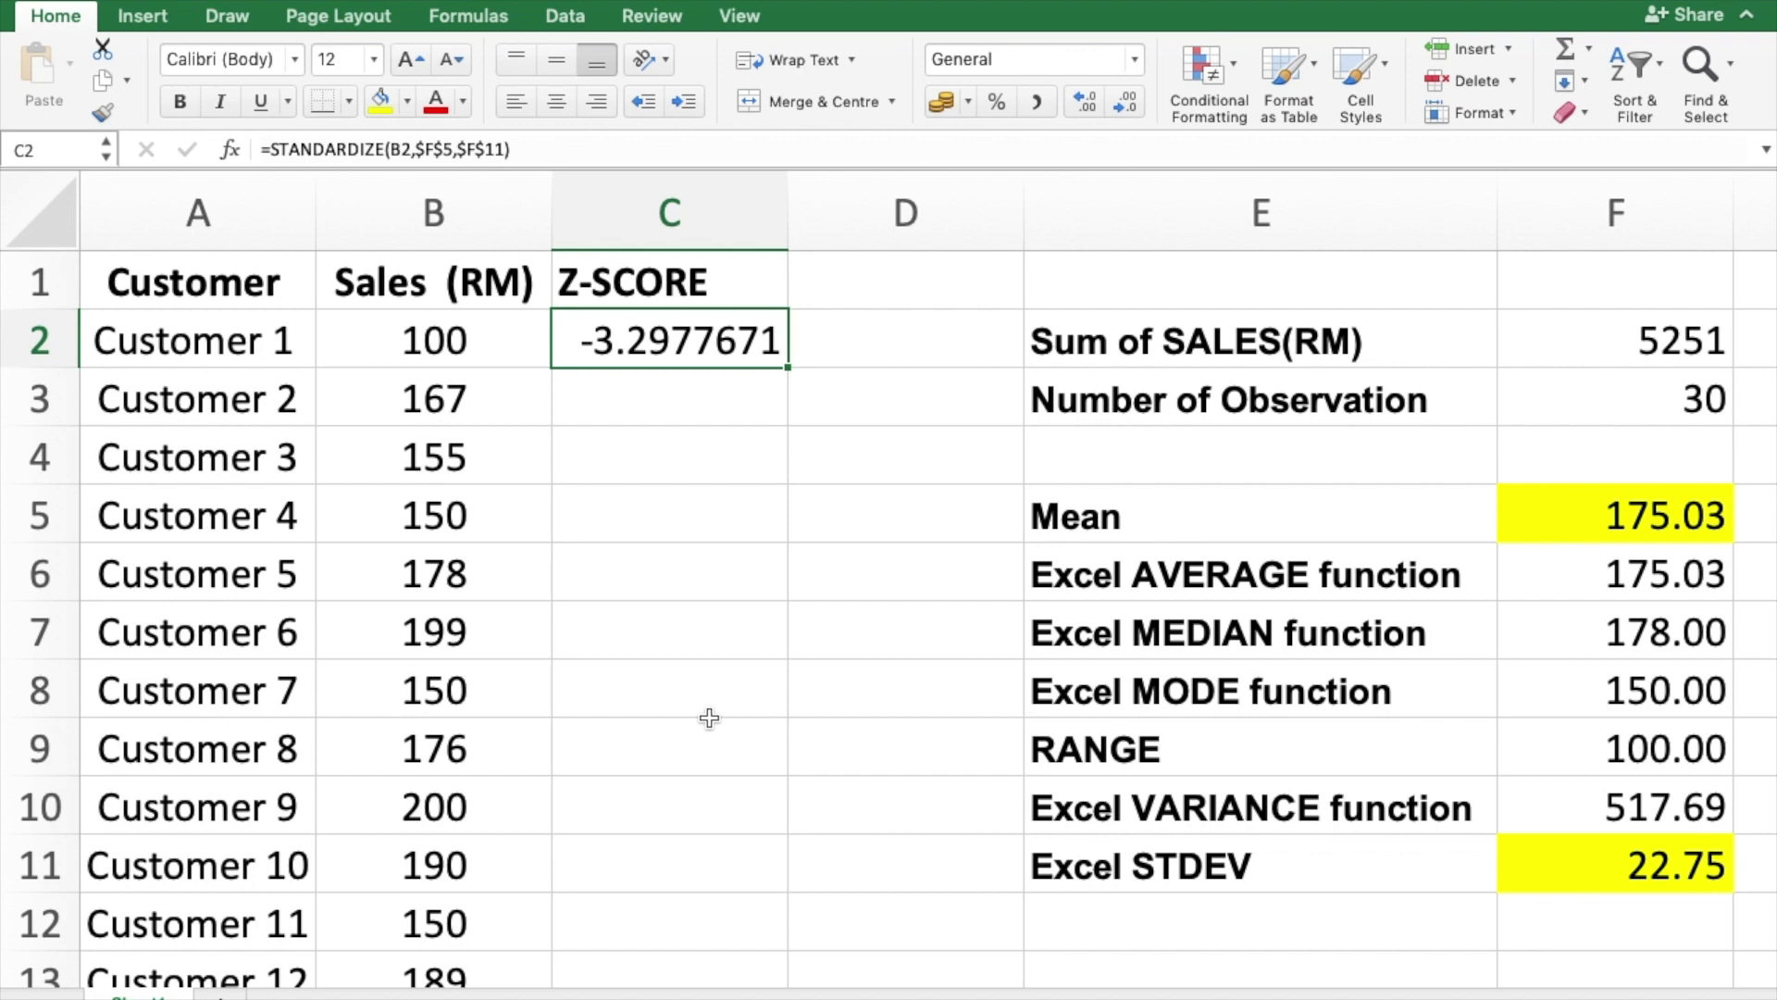
- Fill the C2 Z-score formula down column C for all 30 customers
{"action": "double_click", "coordinate": [786, 364]}
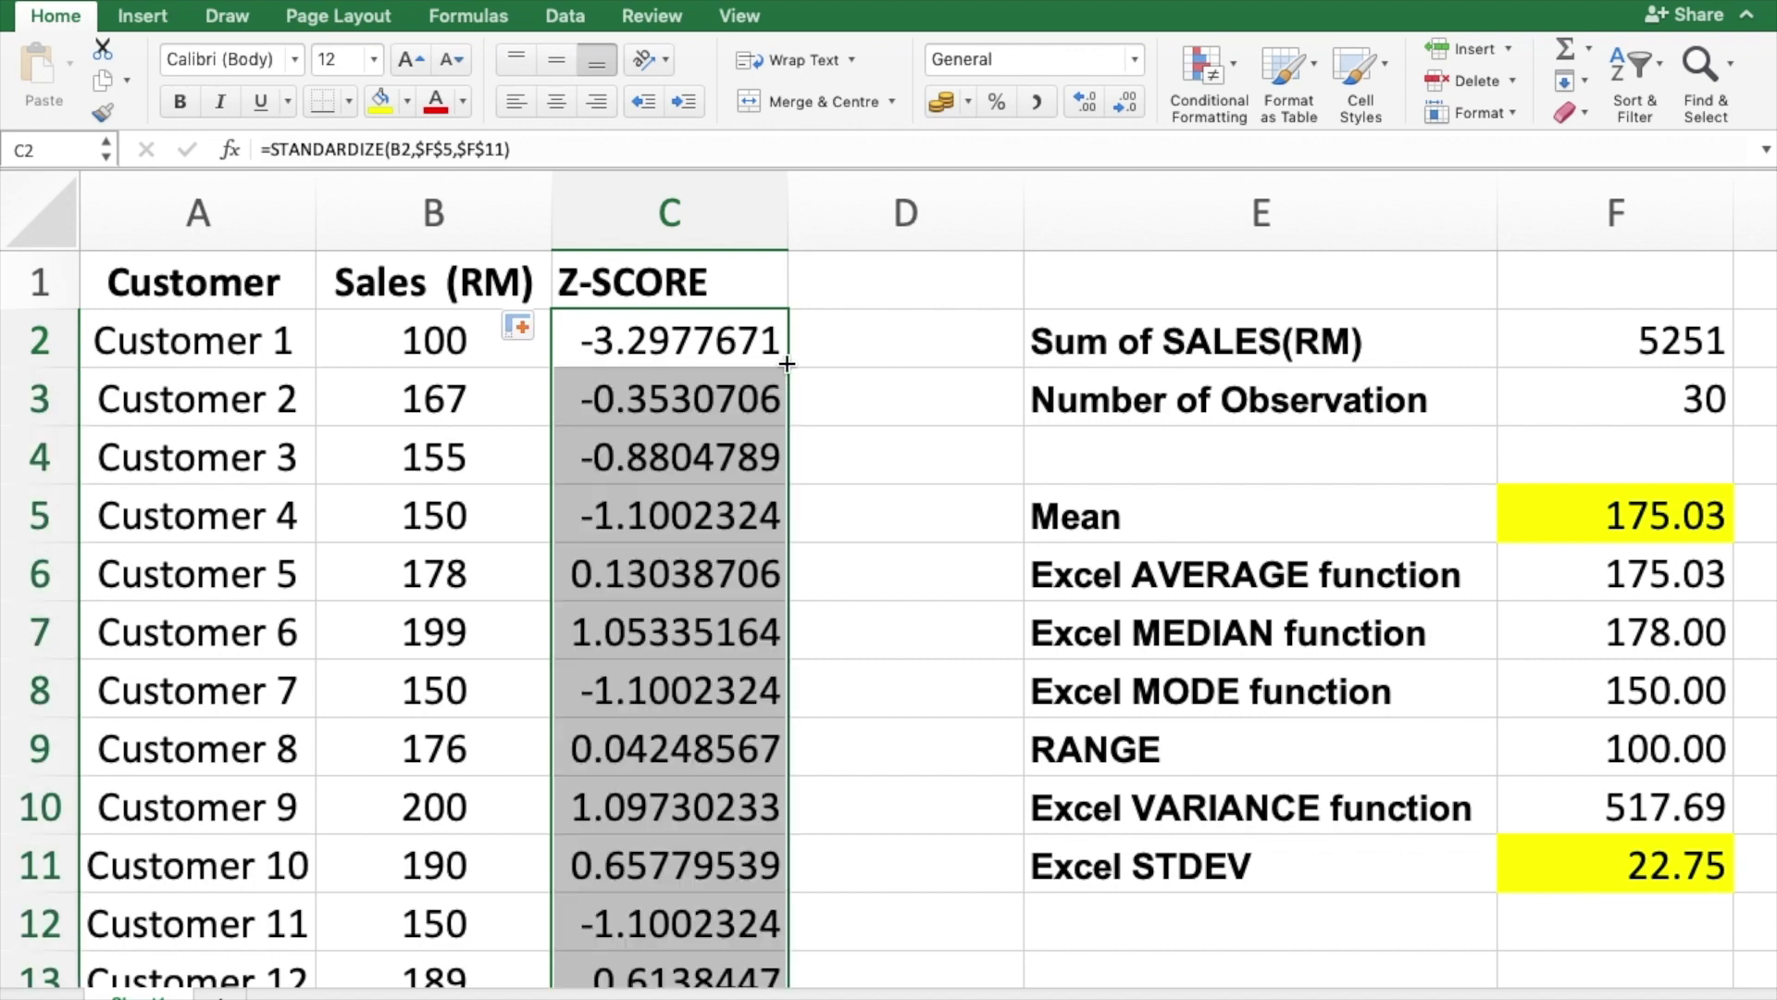
{"action": "scroll", "coordinate": [668, 622], "scroll_direction": "down", "scroll_amount": 4}
{"action": "scroll", "coordinate": [669, 622], "scroll_direction": "down", "scroll_amount": 5}
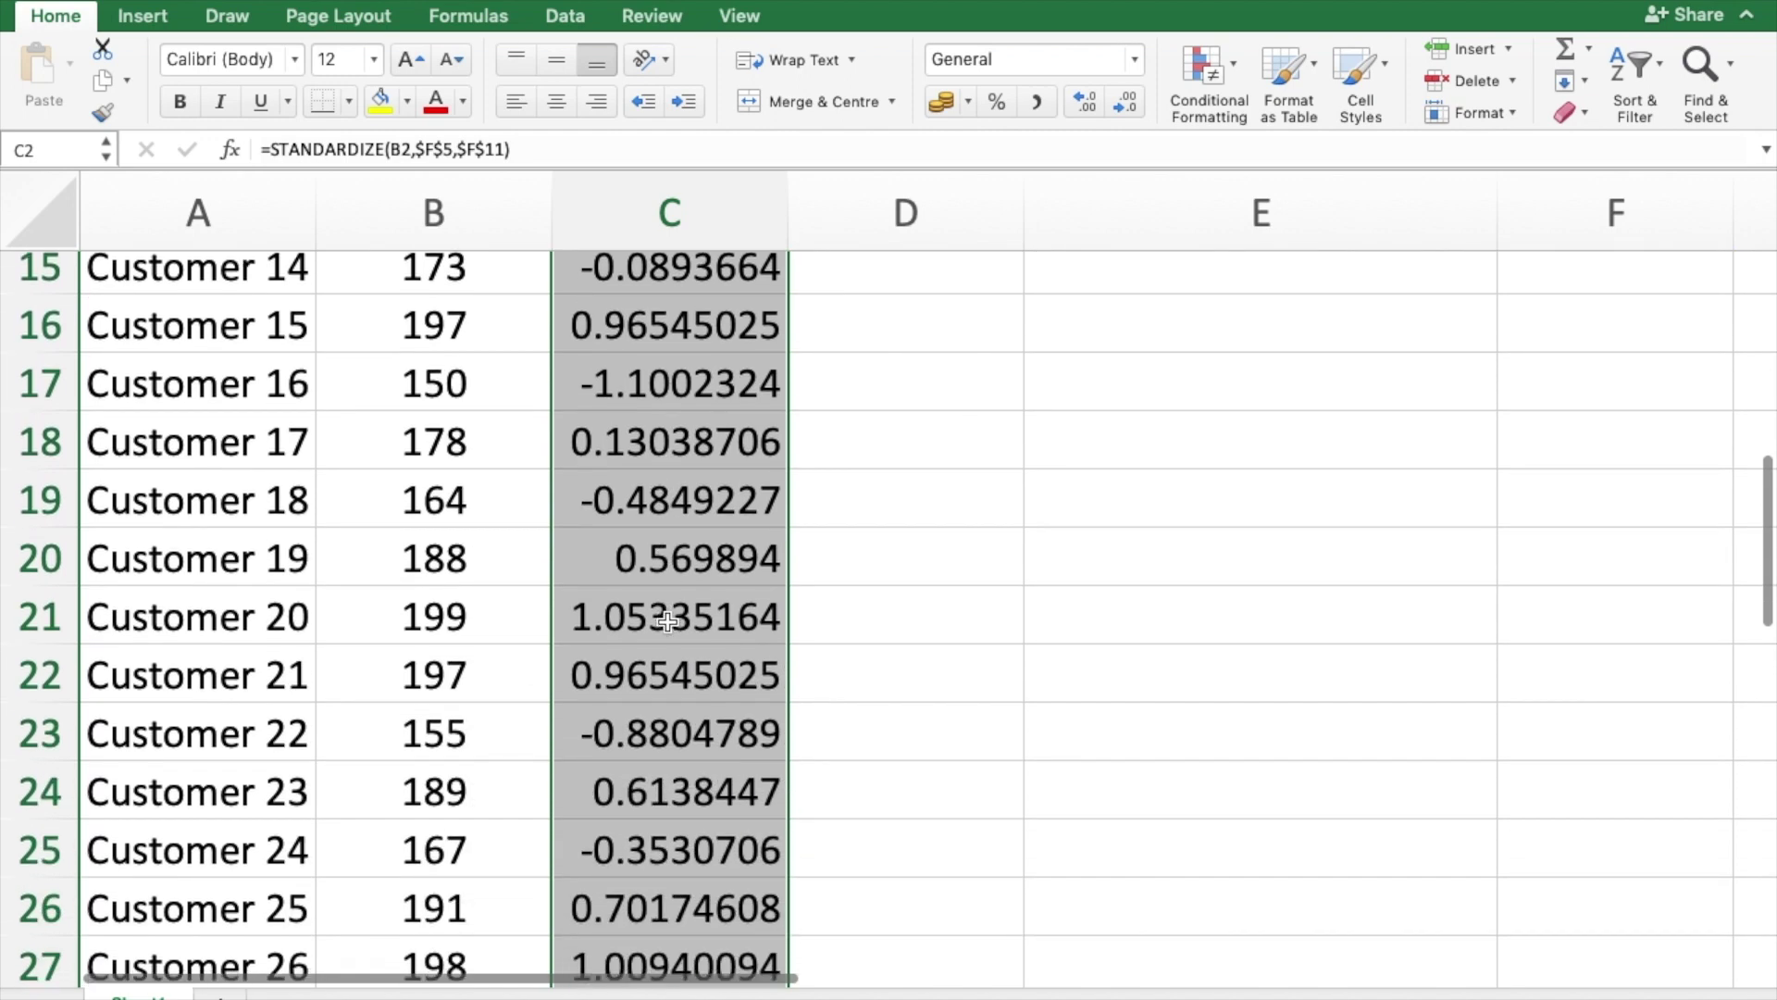
{"action": "scroll", "coordinate": [669, 622], "scroll_direction": "up", "scroll_amount": 10}
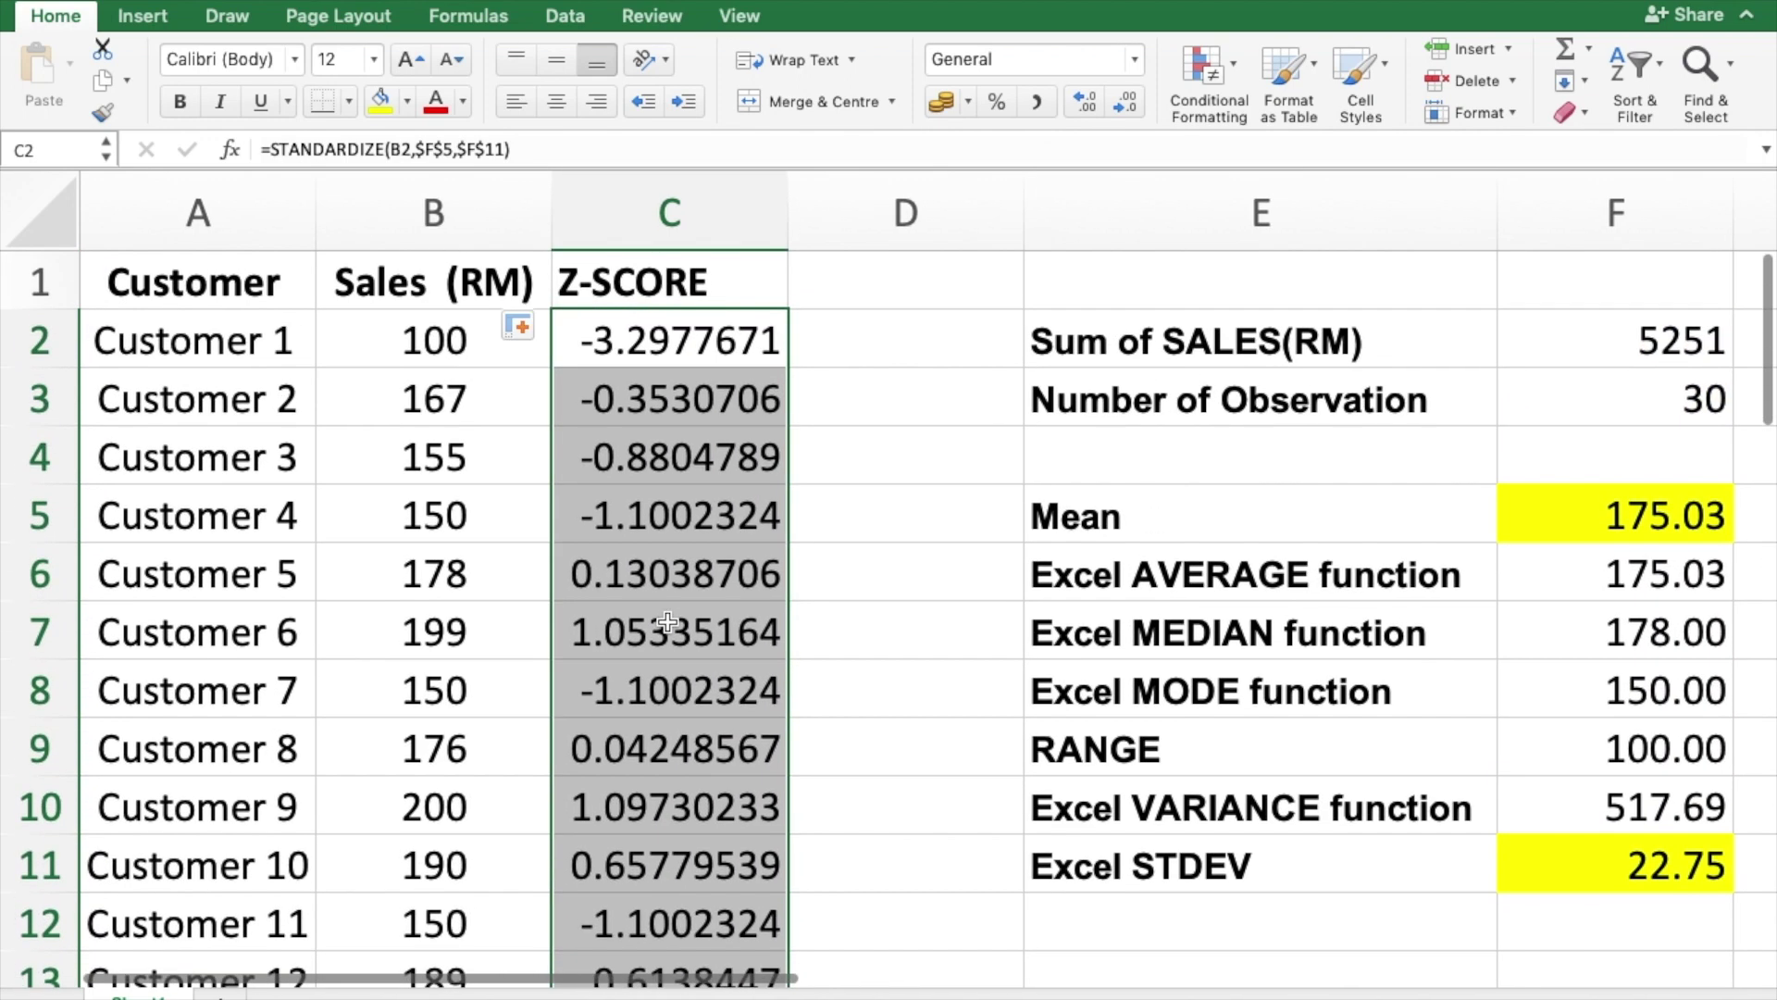
- Format the Z-score cells as Number with 2 decimal places
{"action": "right_click", "coordinate": [670, 342]}
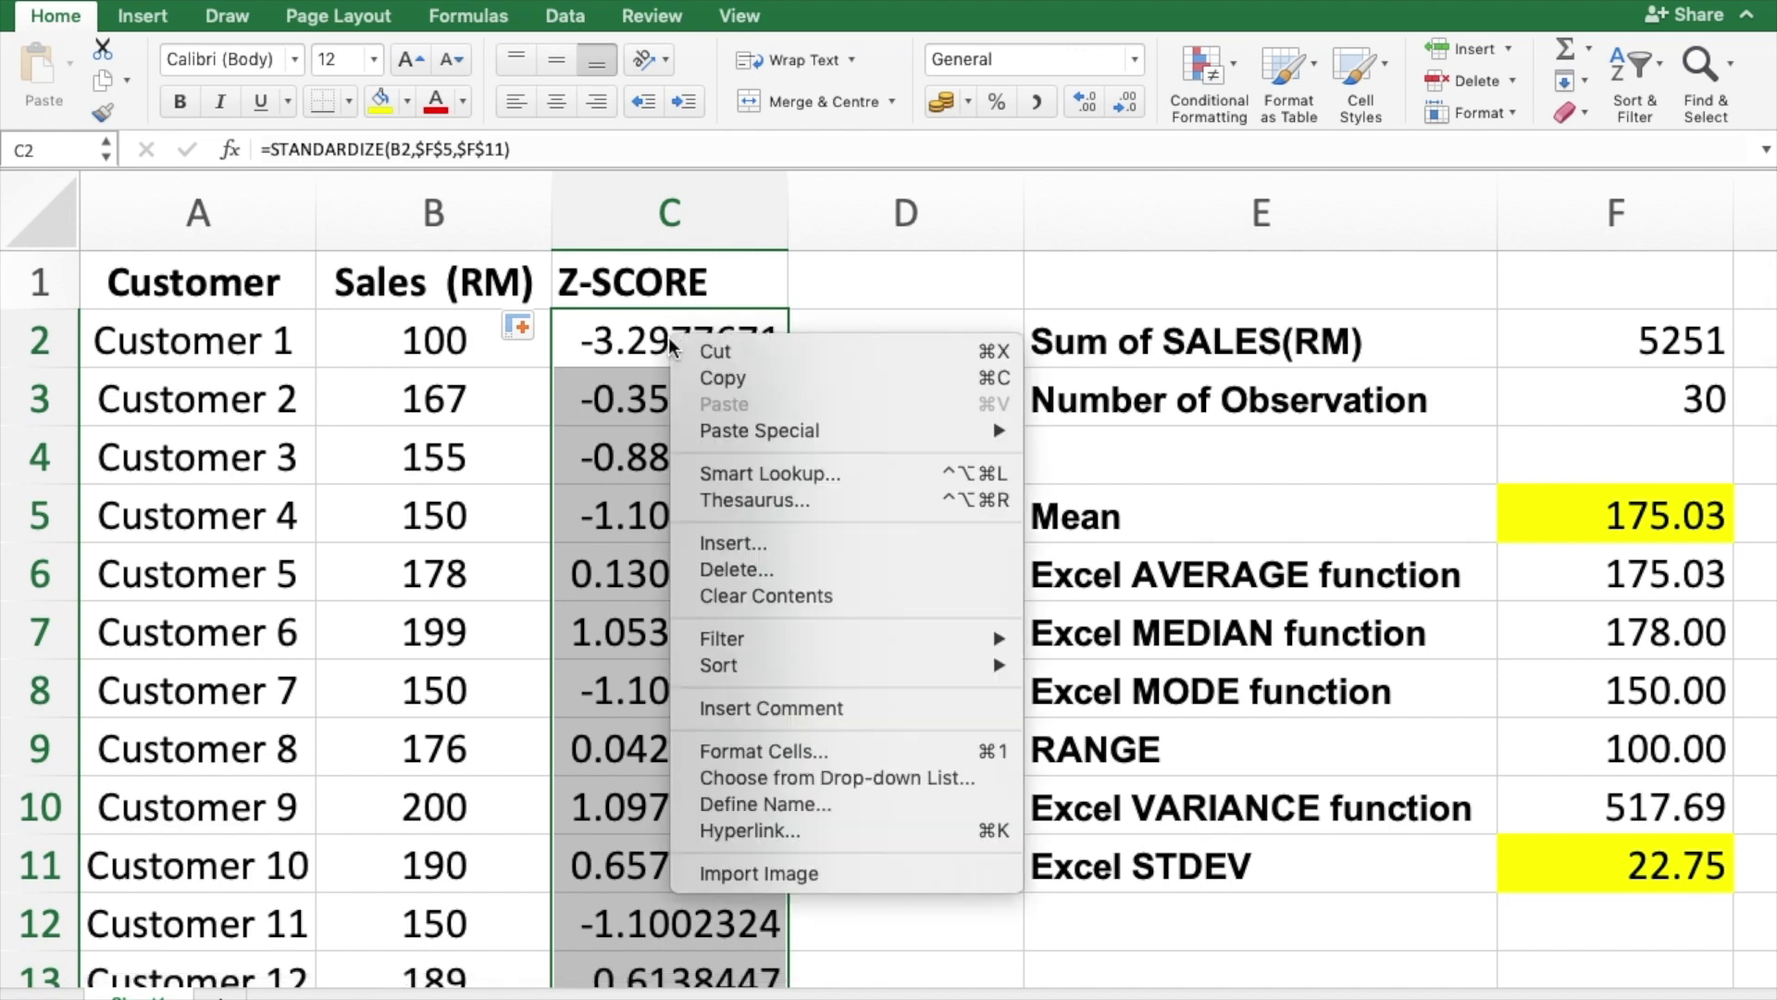
{"action": "left_click", "coordinate": [770, 754]}
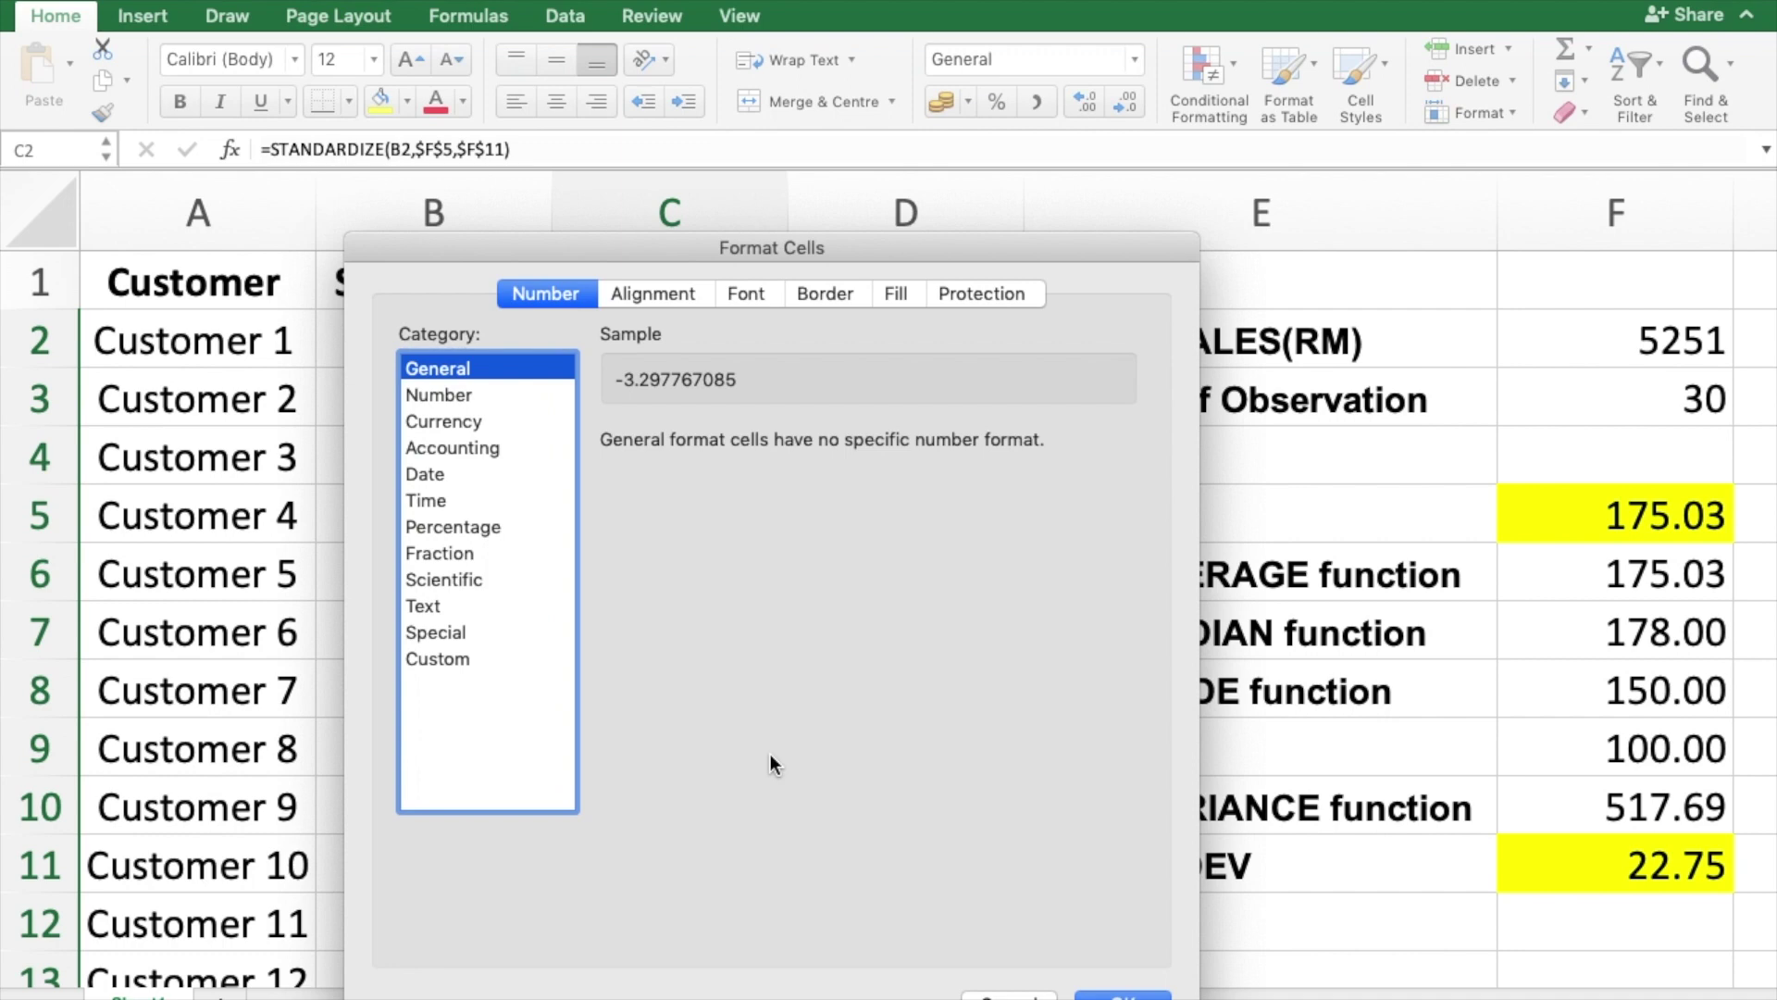
{"action": "left_click", "coordinate": [454, 393]}
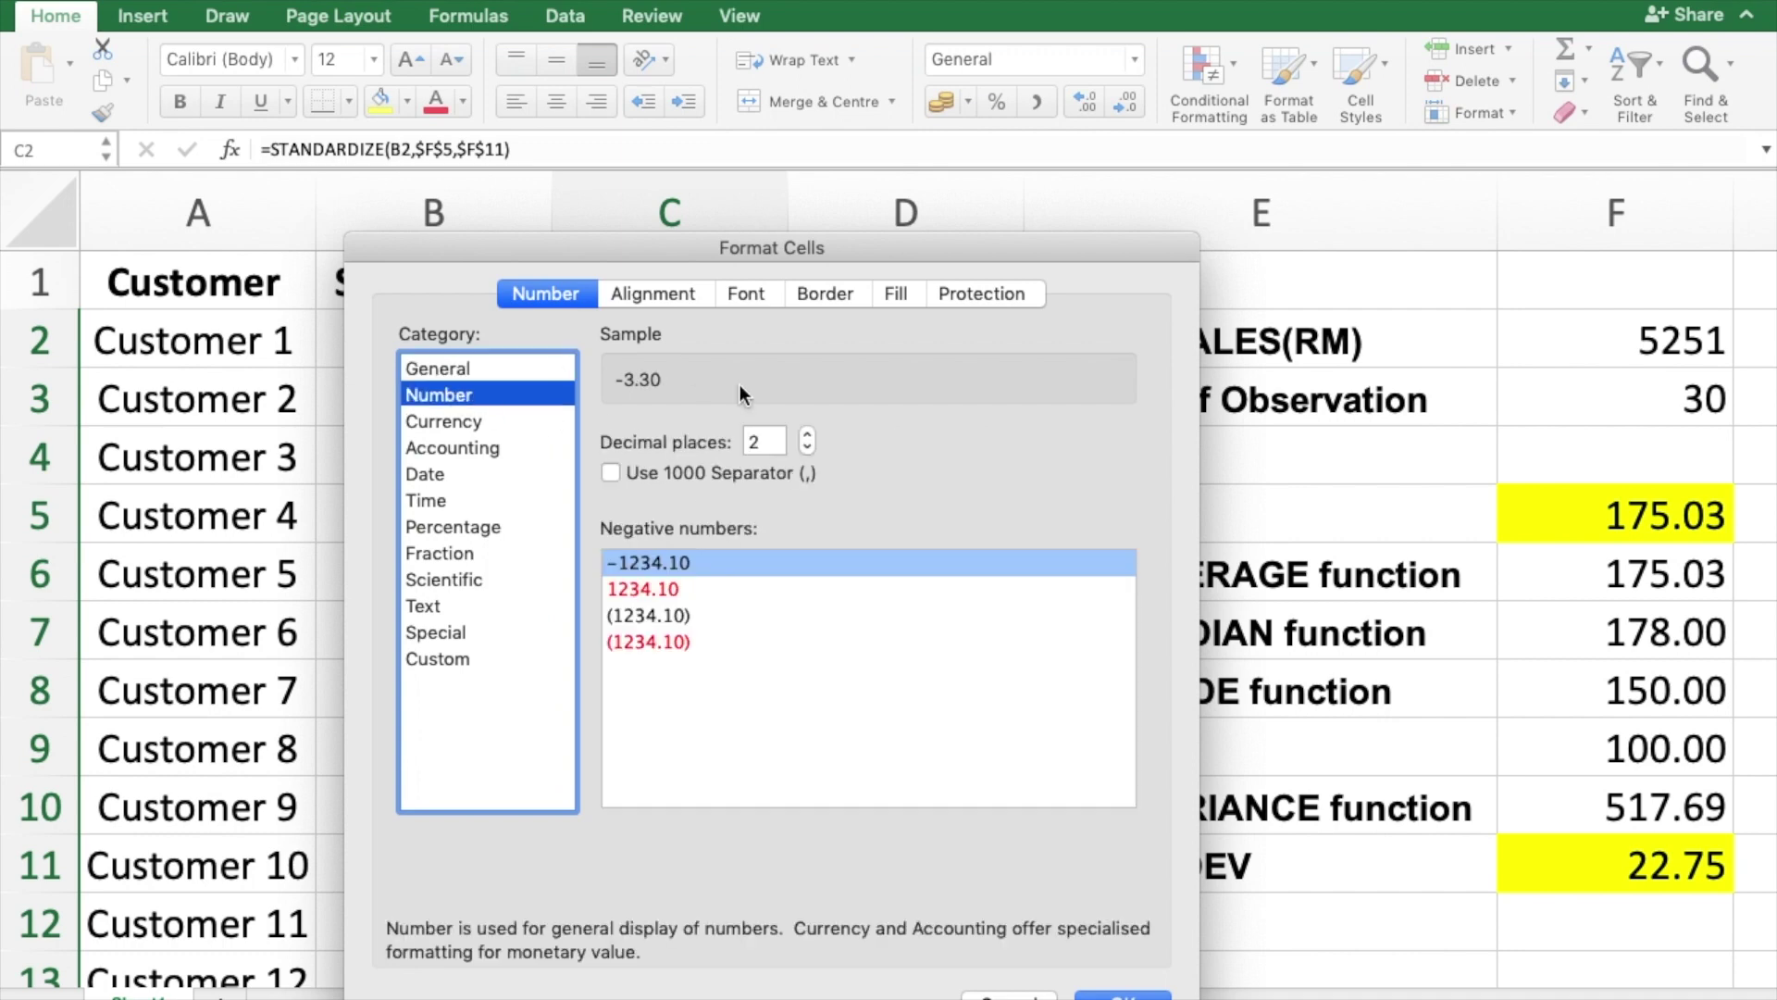
{"action": "left_click", "coordinate": [1123, 995]}
- Centre-align the whole Z-SCORE column C
{"action": "left_click", "coordinate": [687, 209]}
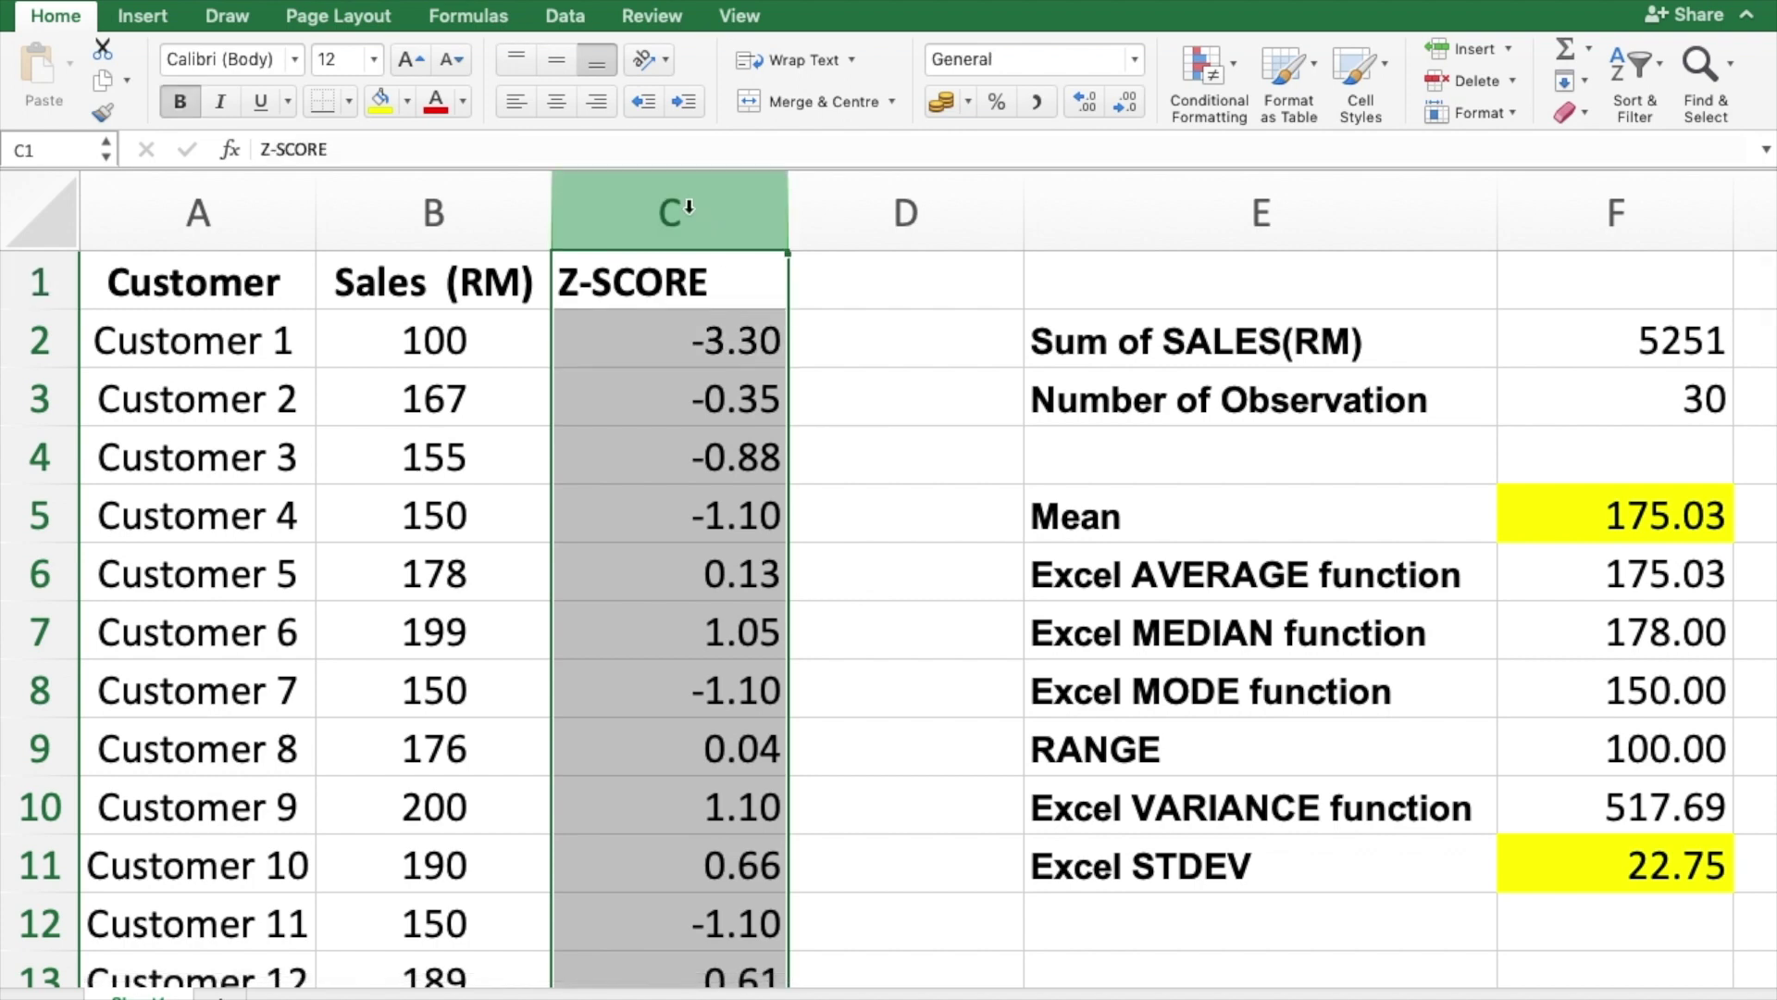
{"action": "left_click", "coordinate": [557, 98]}
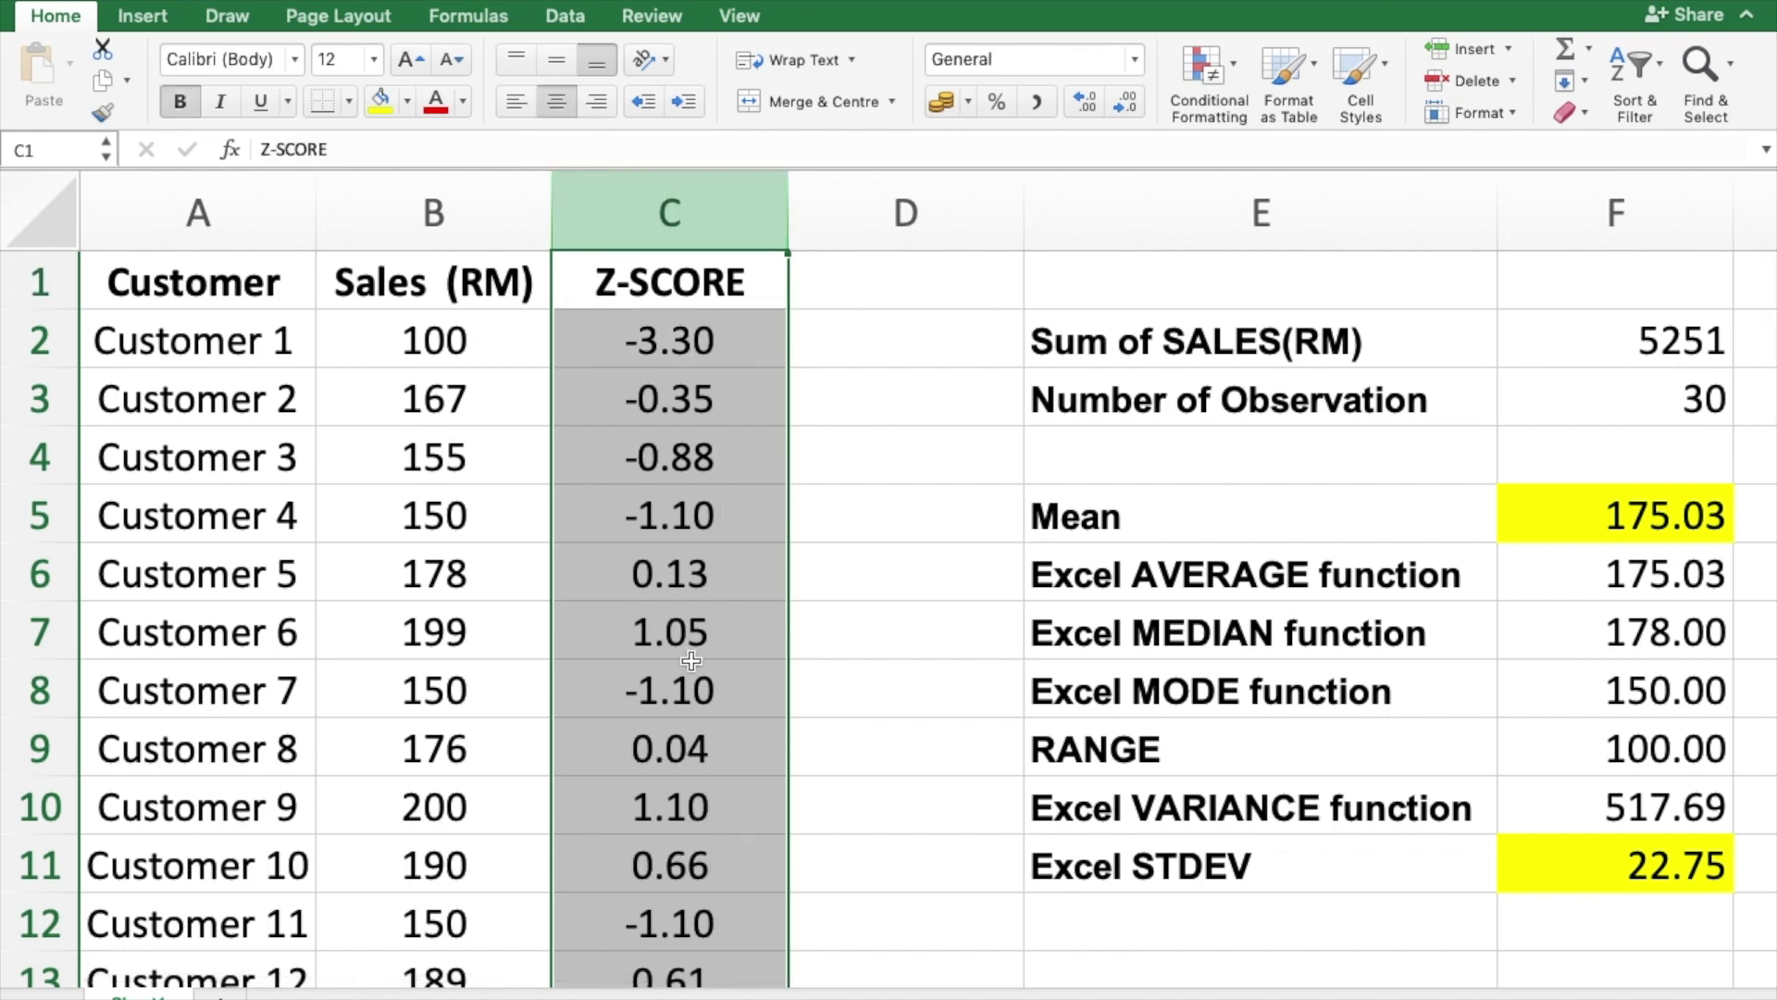
{"action": "left_click", "coordinate": [859, 337]}
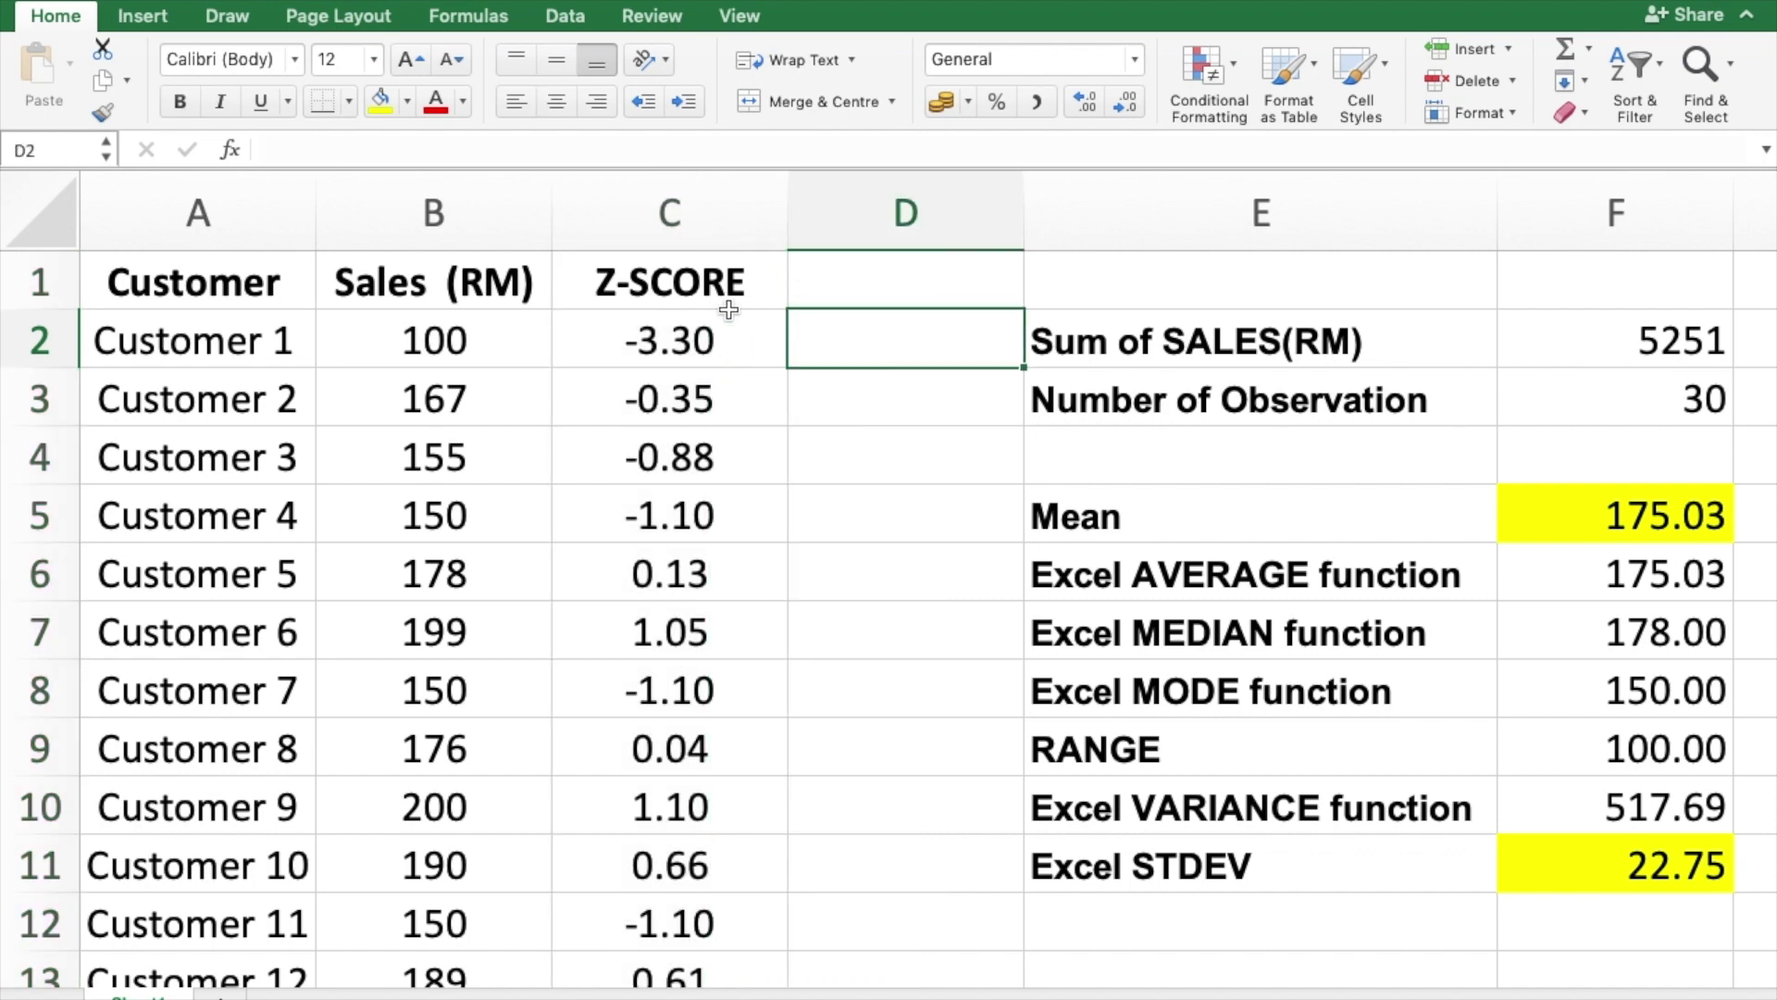